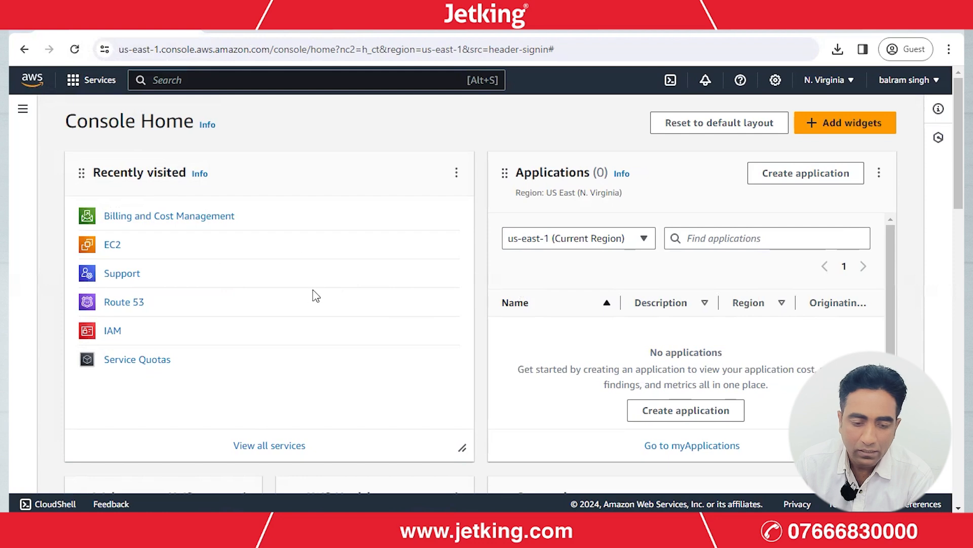
# Search the console for "ec2" and open the EC2 service.
pyautogui.click(186, 82)
pyautogui.write('ec')
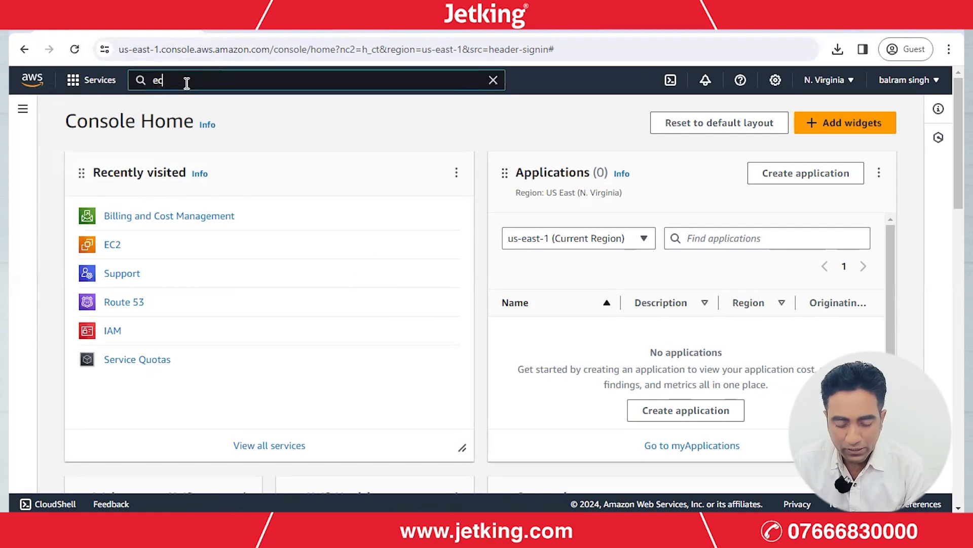
pyautogui.write('2')
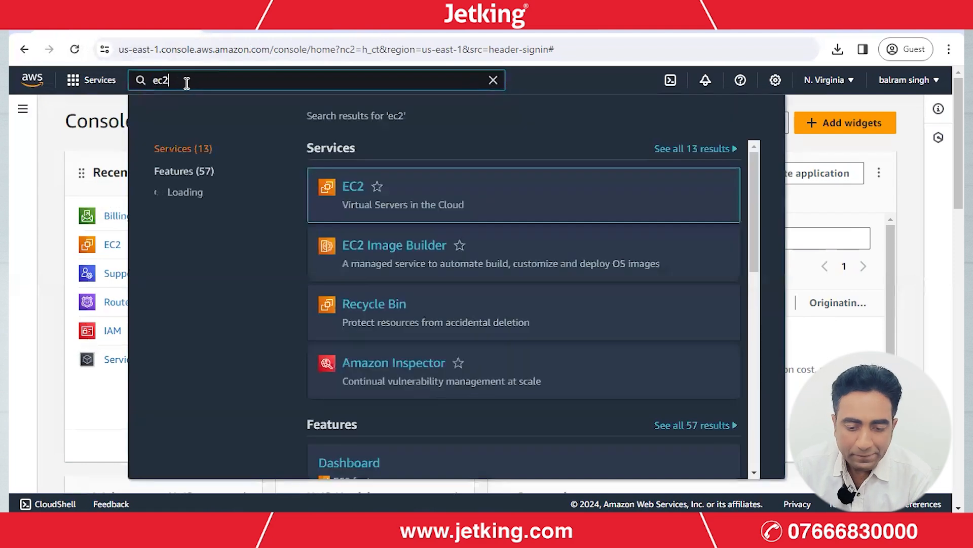
pyautogui.moveTo(341, 201)
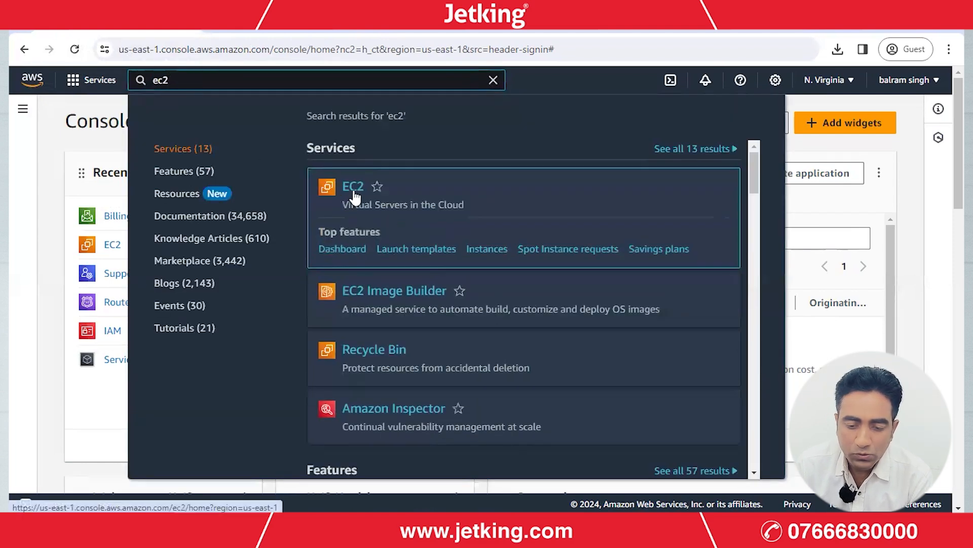
pyautogui.click(355, 197)
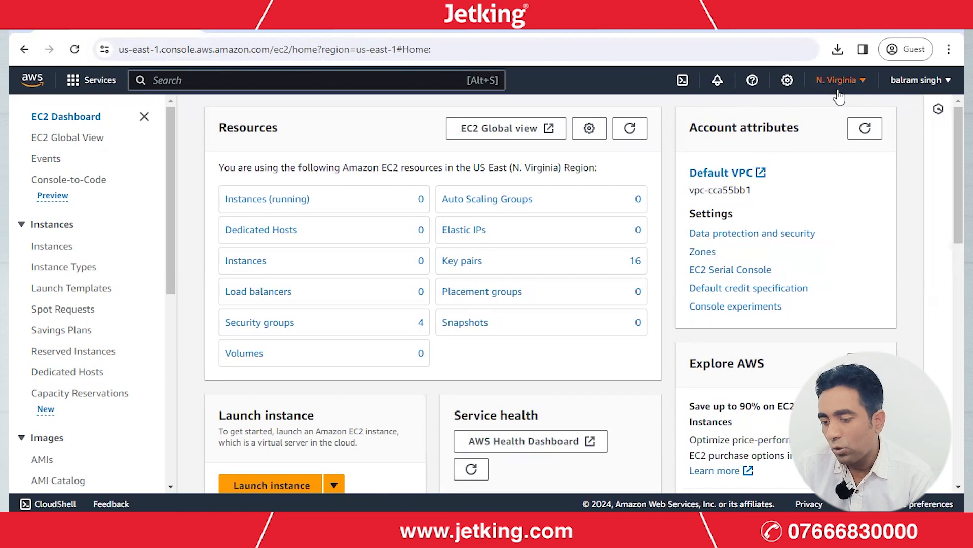
# Switch the region to Asia Pacific (Tokyo) and start launching a new instance from the Instances page.
pyautogui.click(856, 84)
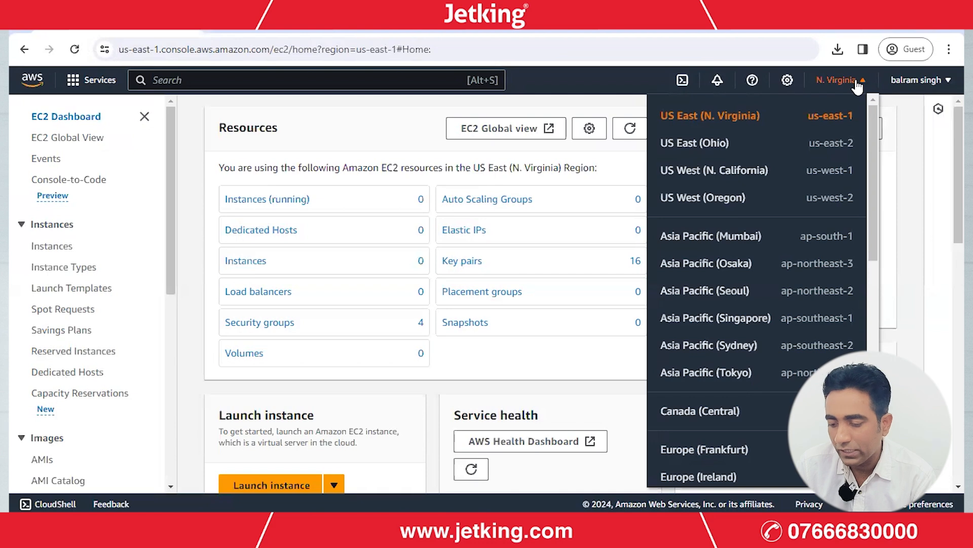
pyautogui.click(728, 381)
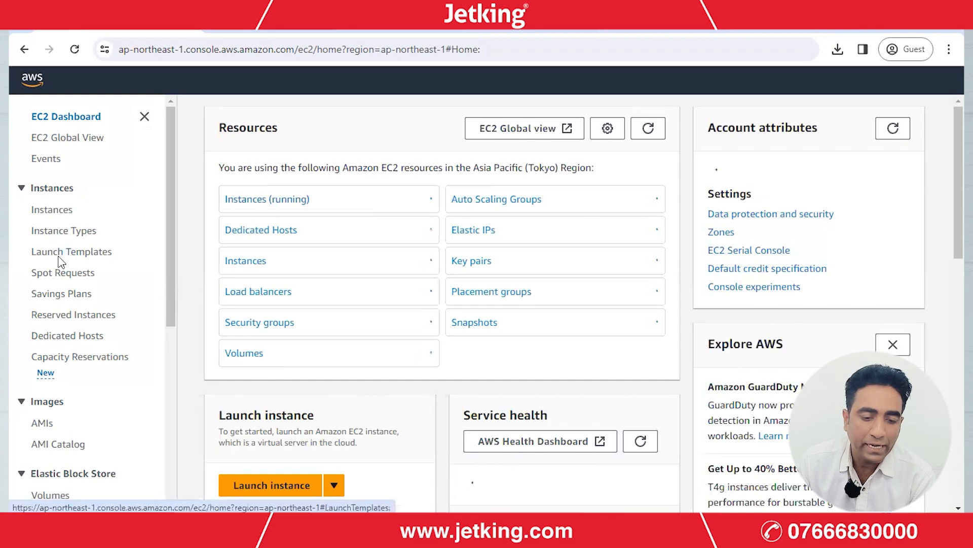
pyautogui.click(60, 215)
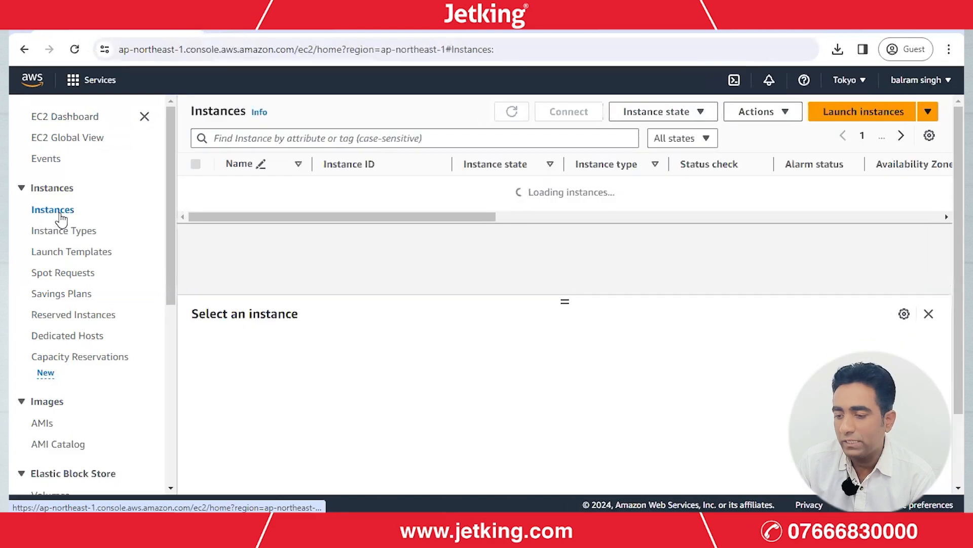
pyautogui.click(886, 118)
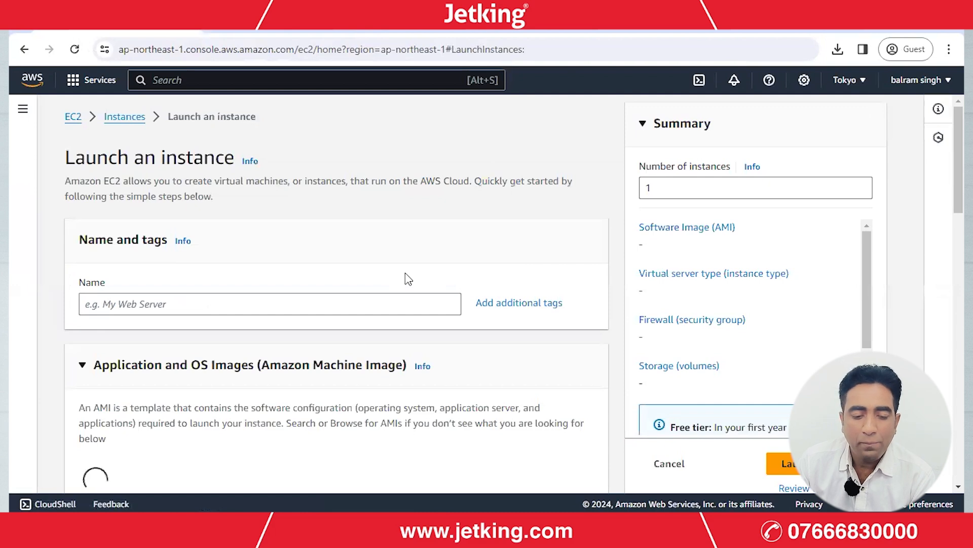
# Name the new instance "webser", without a space.
pyautogui.scroll(-2, 958, 152)
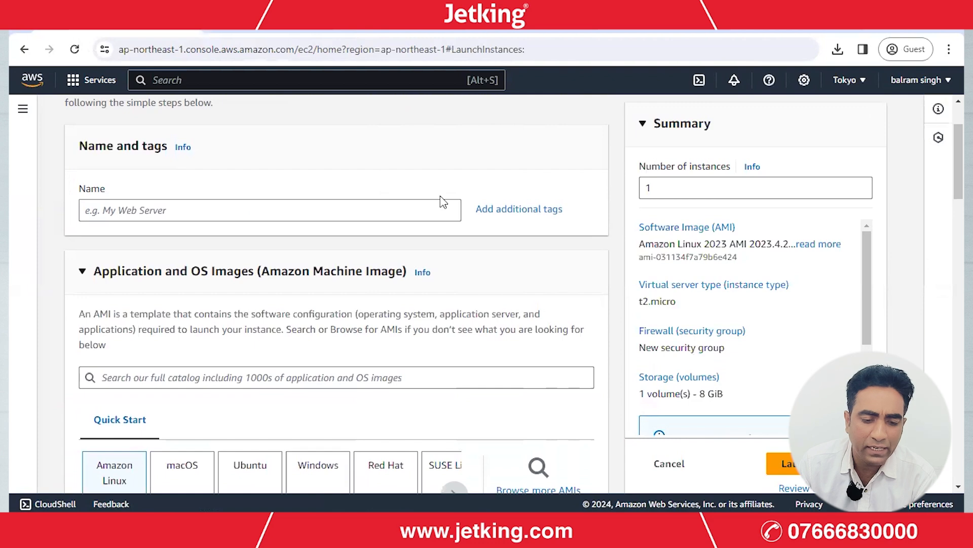
pyautogui.click(124, 208)
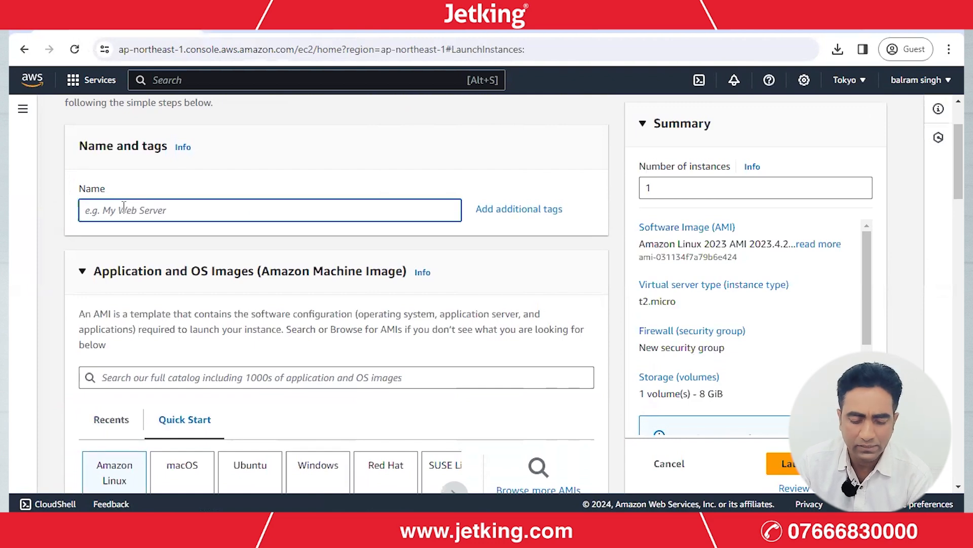
pyautogui.write('we')
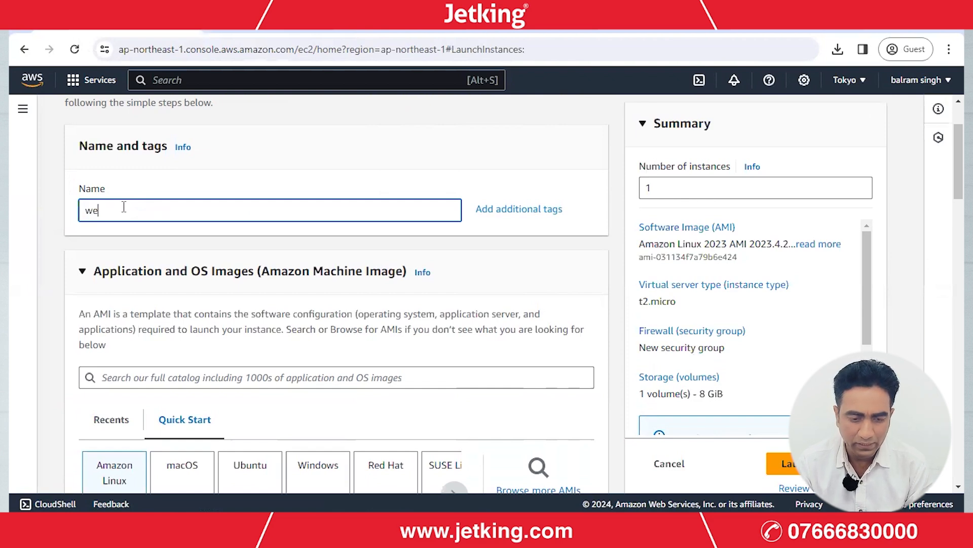
pyautogui.write('b')
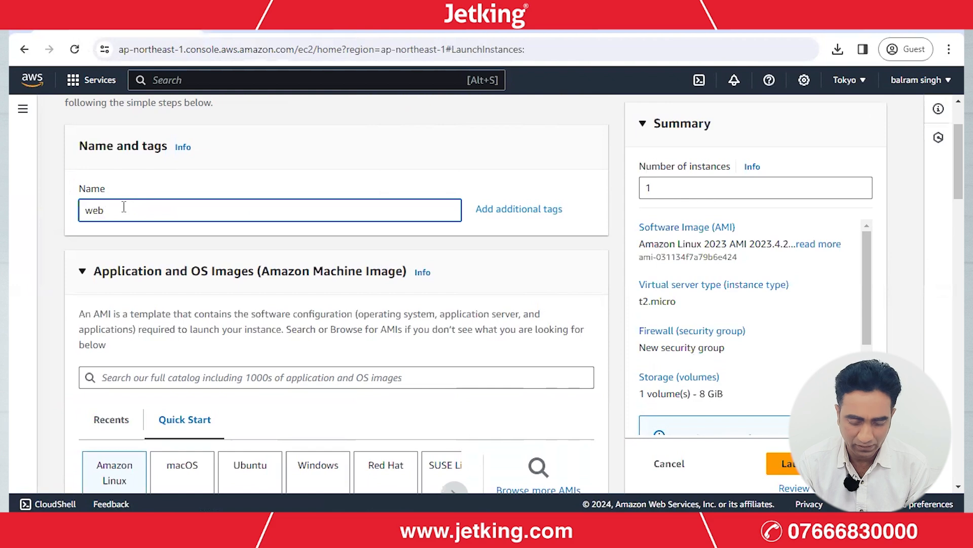
pyautogui.write(' ser')
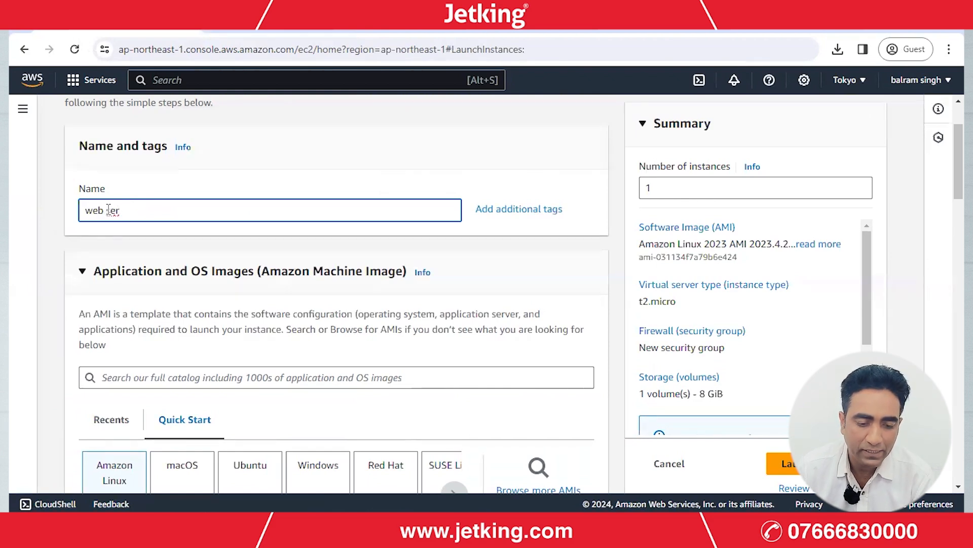
pyautogui.click(106, 210)
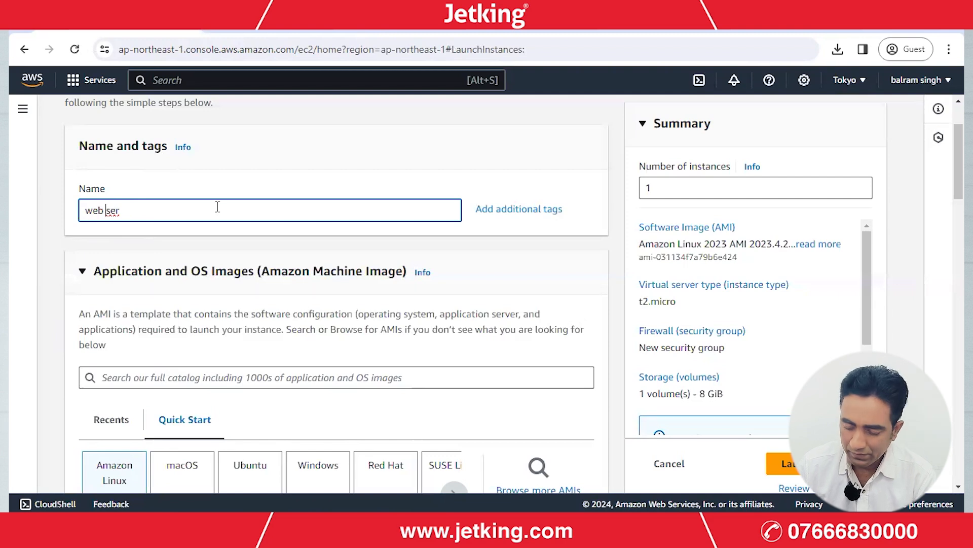
pyautogui.press('BackSpace')
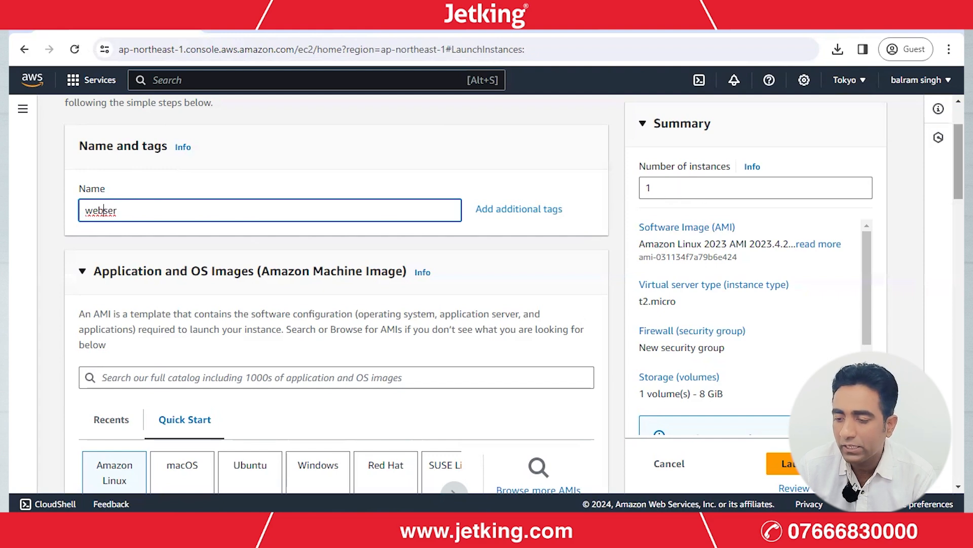
# Choose Windows as the operating system for the new instance from the quick-start images.
pyautogui.scroll(-3, 334, 294)
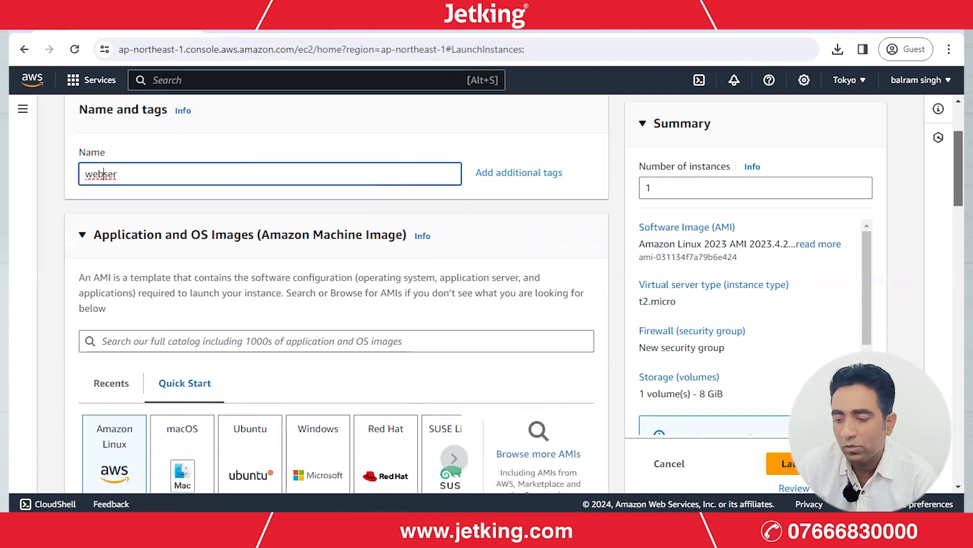
pyautogui.scroll(-2, 335, 294)
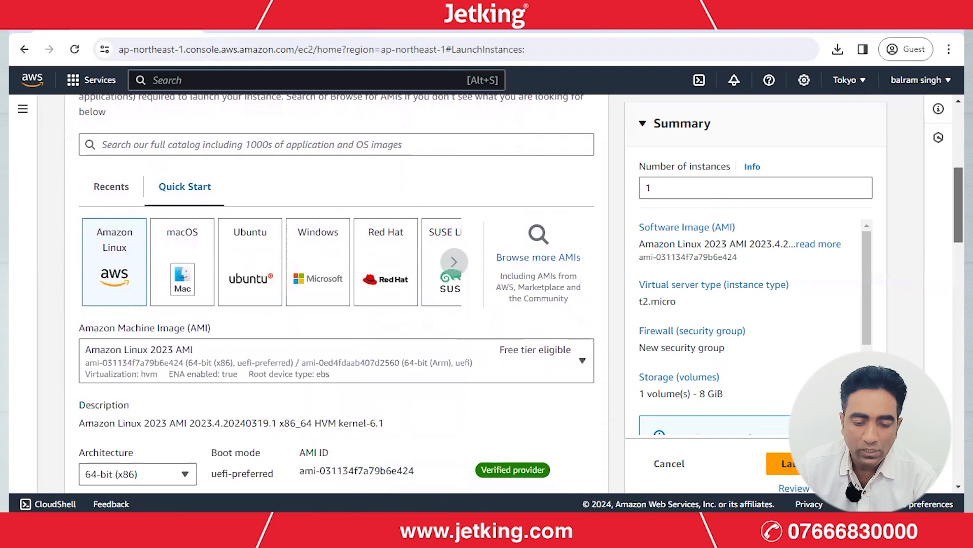
pyautogui.scroll(-1, 202, 281)
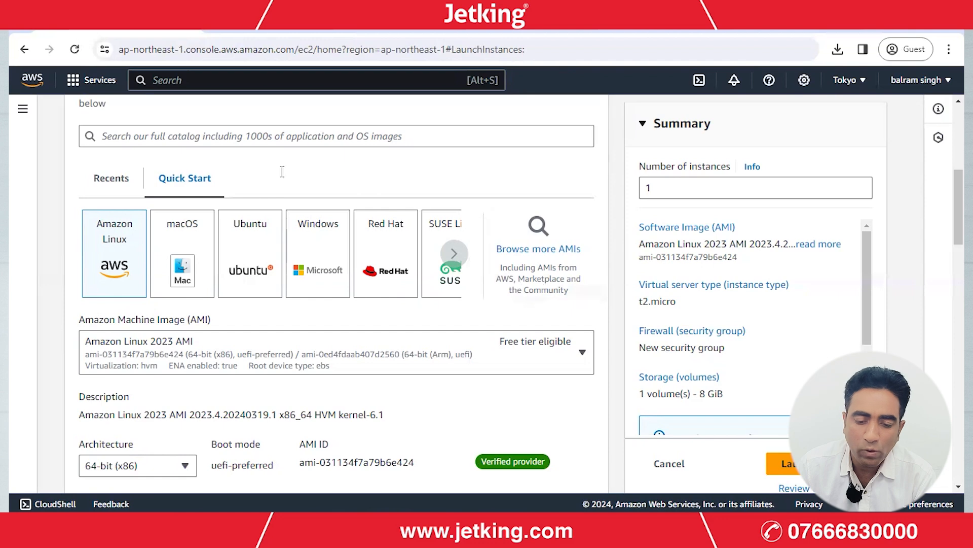
pyautogui.click(316, 272)
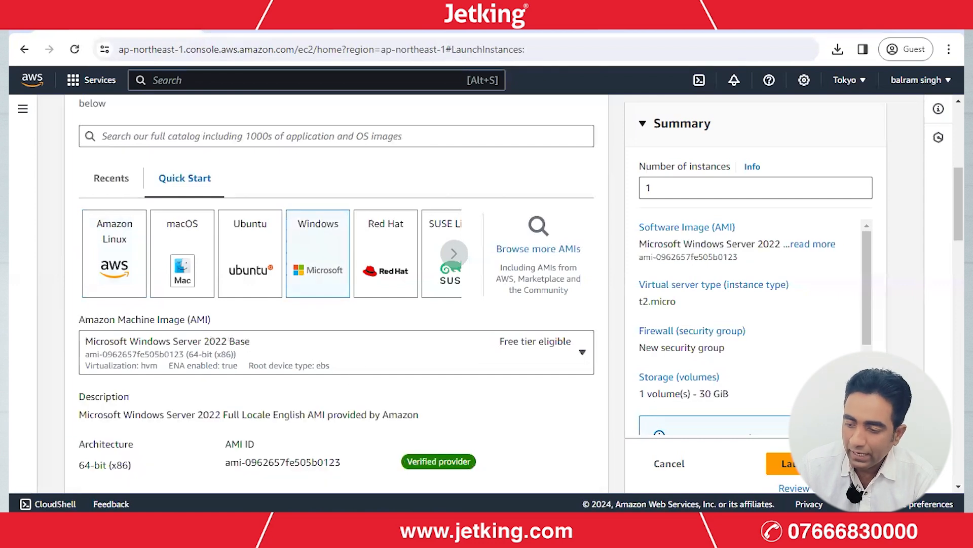
# Change the machine image to Microsoft Windows Server 2019 Core Base.
pyautogui.scroll(-3, 473, 324)
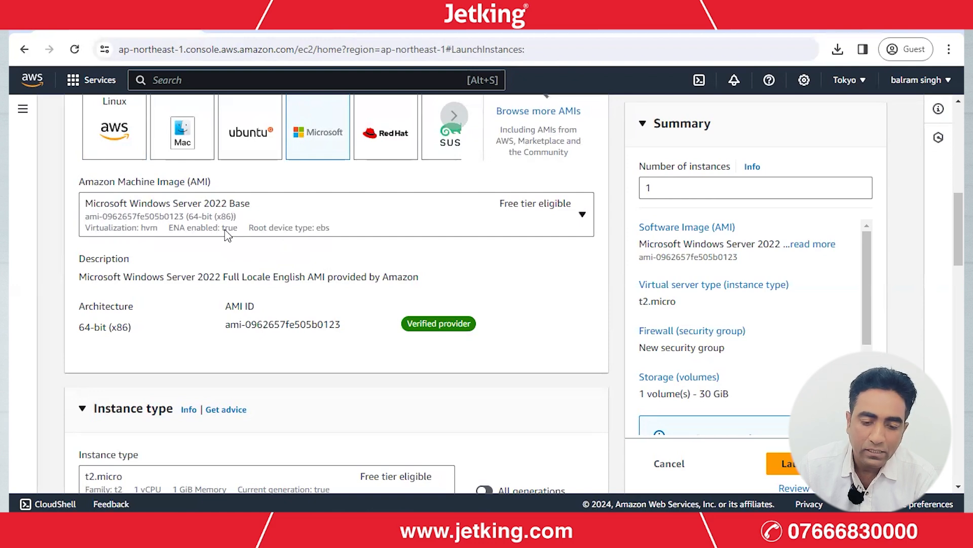
pyautogui.click(586, 223)
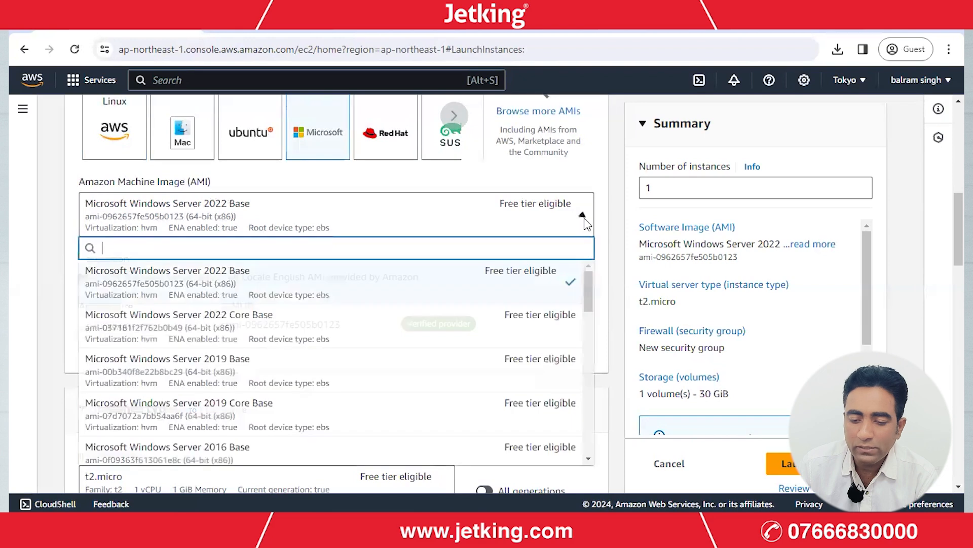
pyautogui.moveTo(591, 301); pyautogui.dragTo(588, 322)
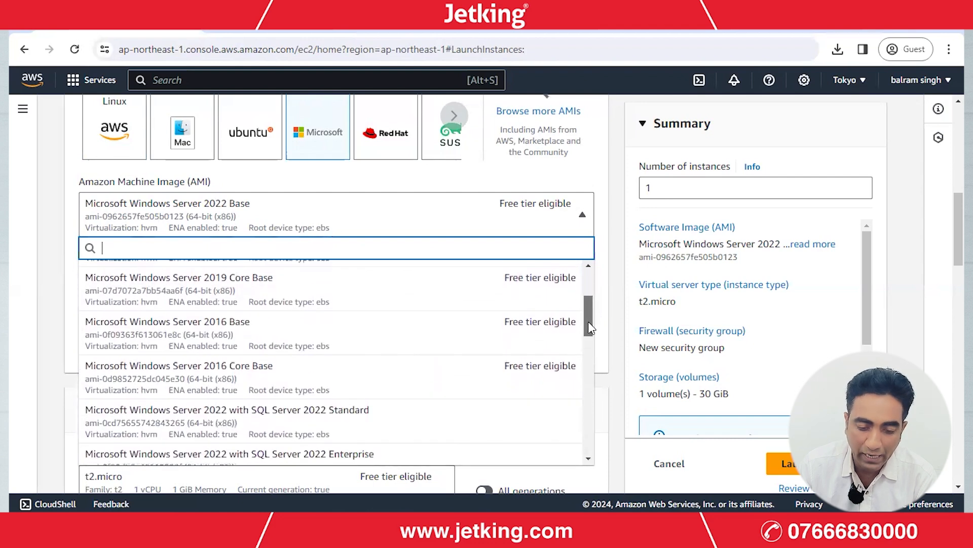
pyautogui.scroll(1, 589, 314)
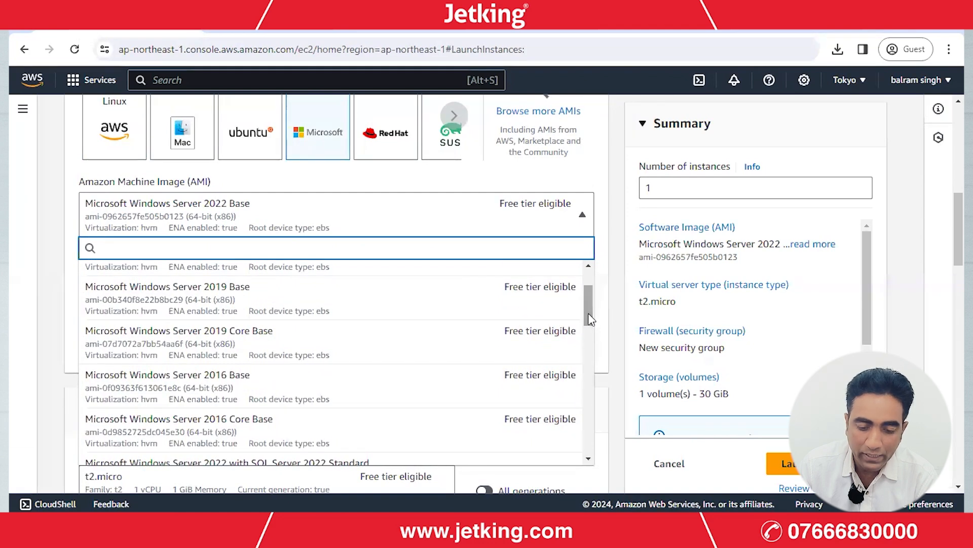
pyautogui.click(260, 337)
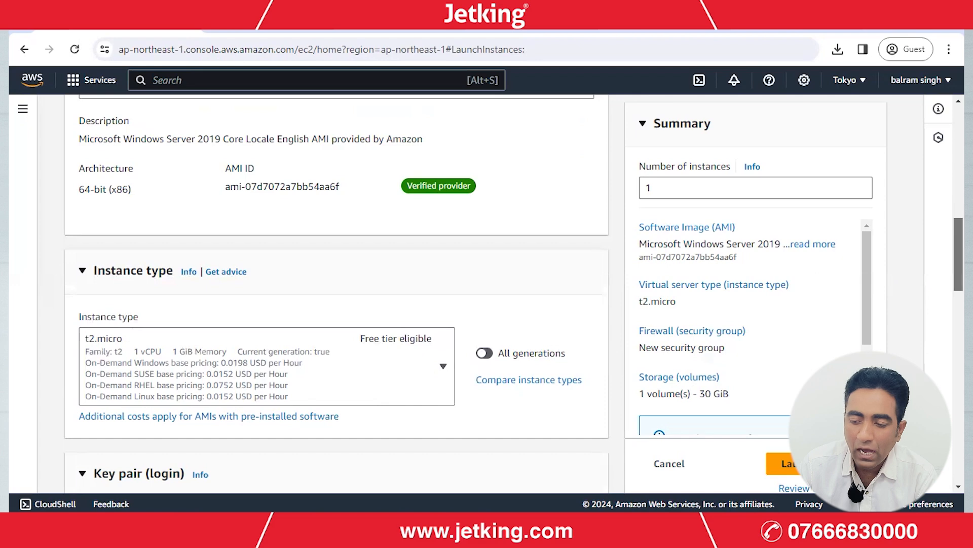
# Review the available instance types for the new instance and keep t2.micro selected.
pyautogui.scroll(-1, 337, 289)
pyautogui.scroll(-1, 336, 294)
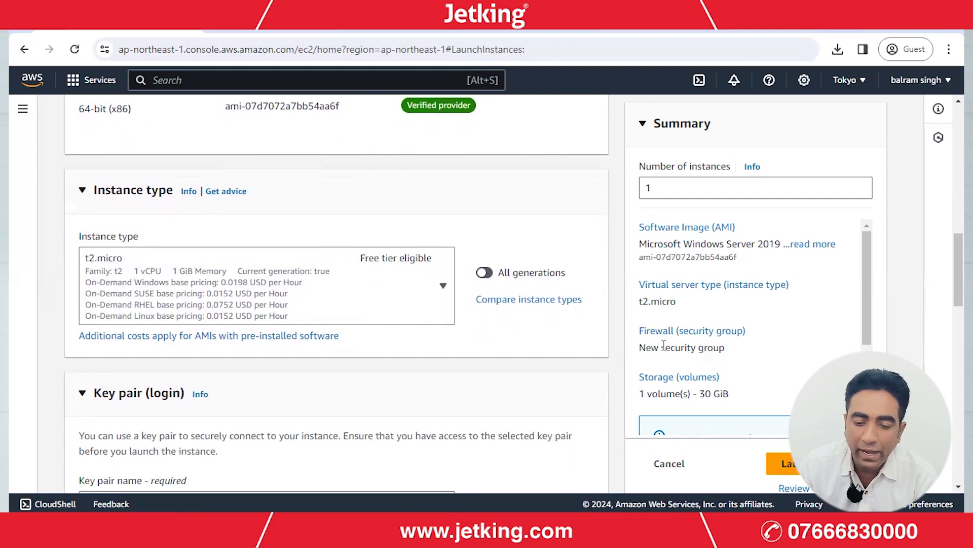
pyautogui.click(443, 288)
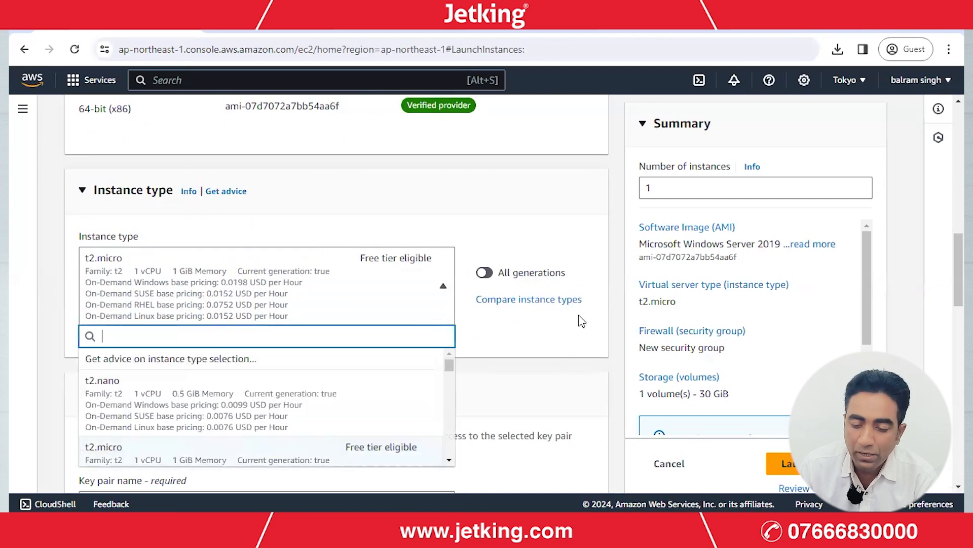
pyautogui.scroll(-2, 958, 269)
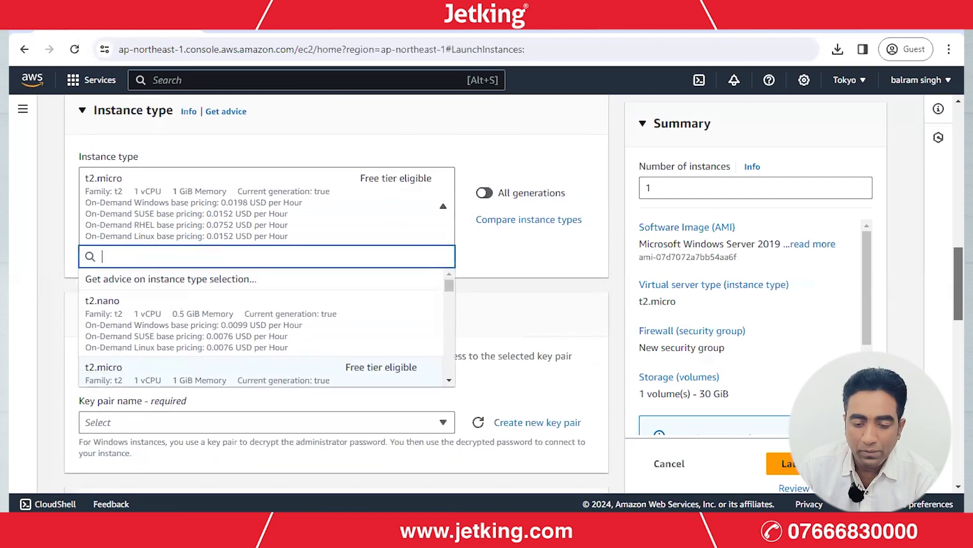
pyautogui.scroll(-1, 958, 284)
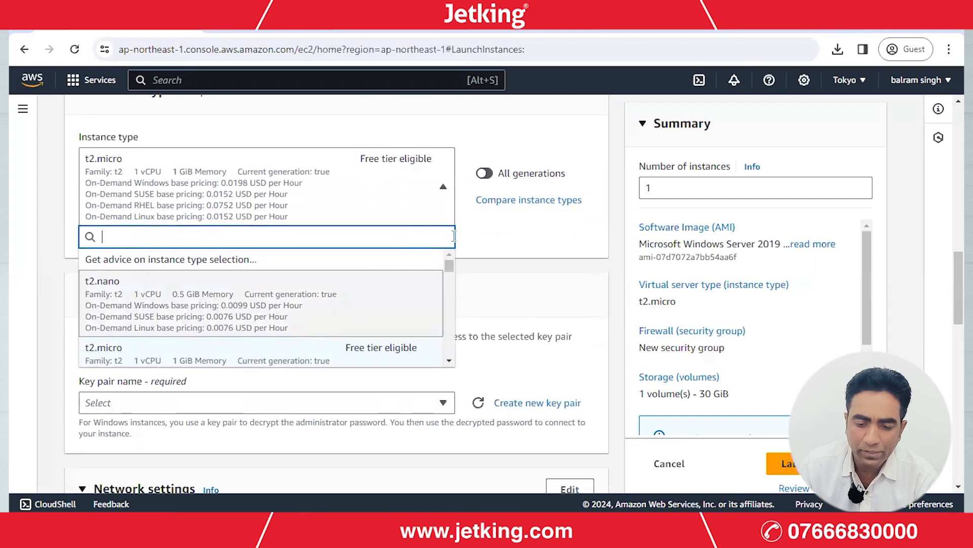
pyautogui.click(527, 244)
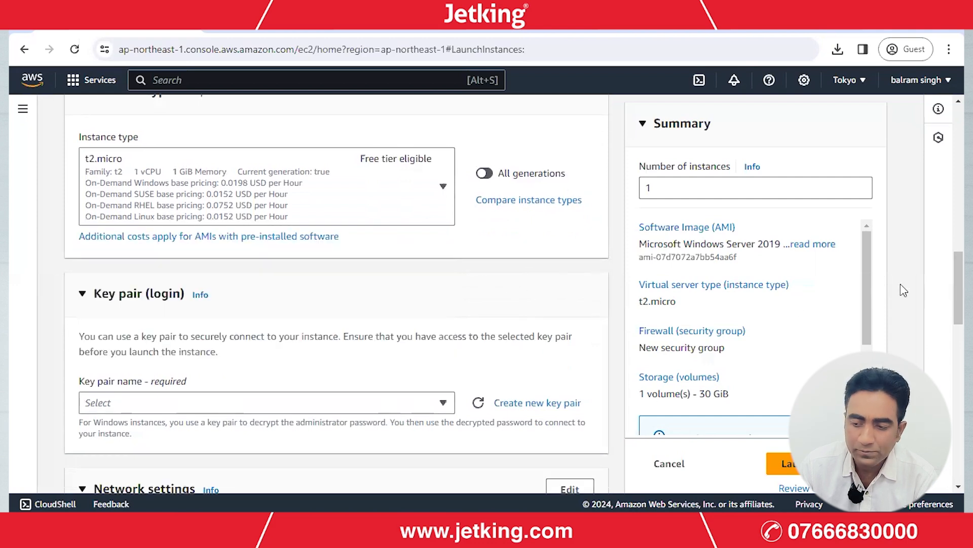
# Create a new RSA key pair named "poloo" in .pem format for the instance and save its private key file.
pyautogui.scroll(-1, 958, 284)
pyautogui.scroll(-1, 958, 304)
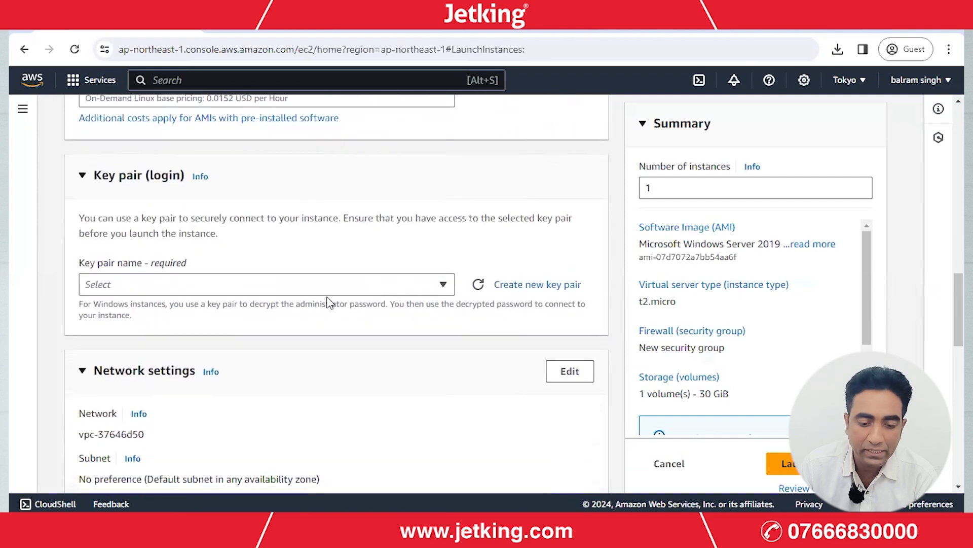
pyautogui.click(133, 285)
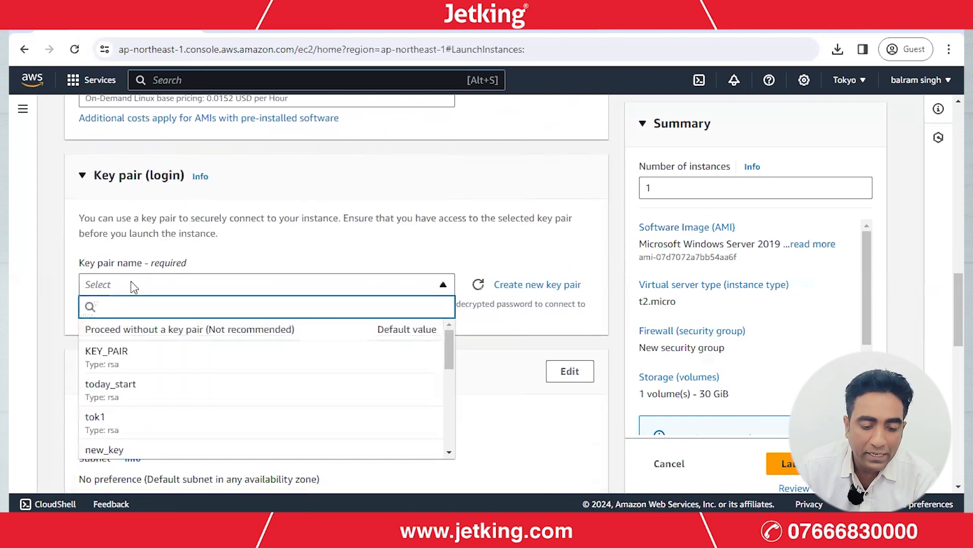
pyautogui.click(522, 255)
pyautogui.click(563, 285)
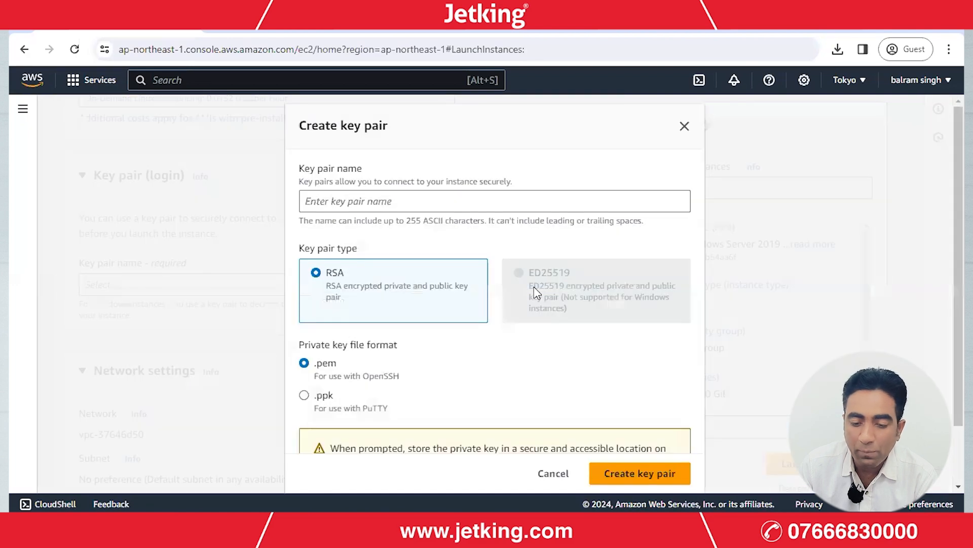
pyautogui.click(349, 201)
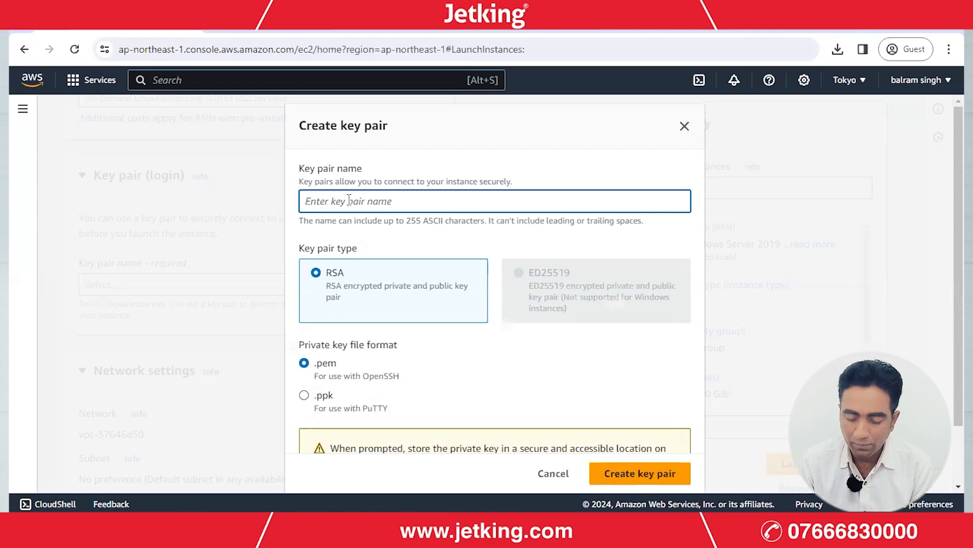
pyautogui.write('poloo')
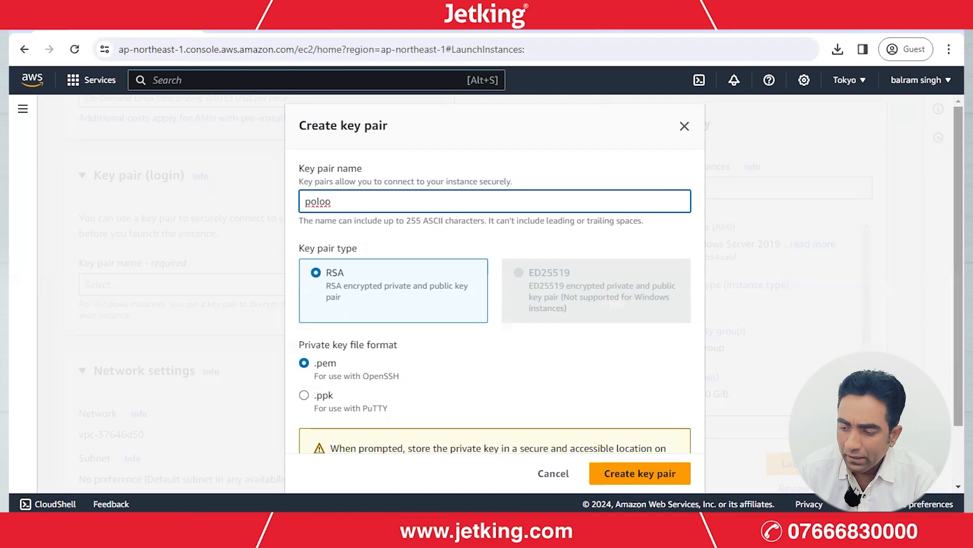
pyautogui.scroll(-1, 887, 276)
pyautogui.scroll(-2, 495, 284)
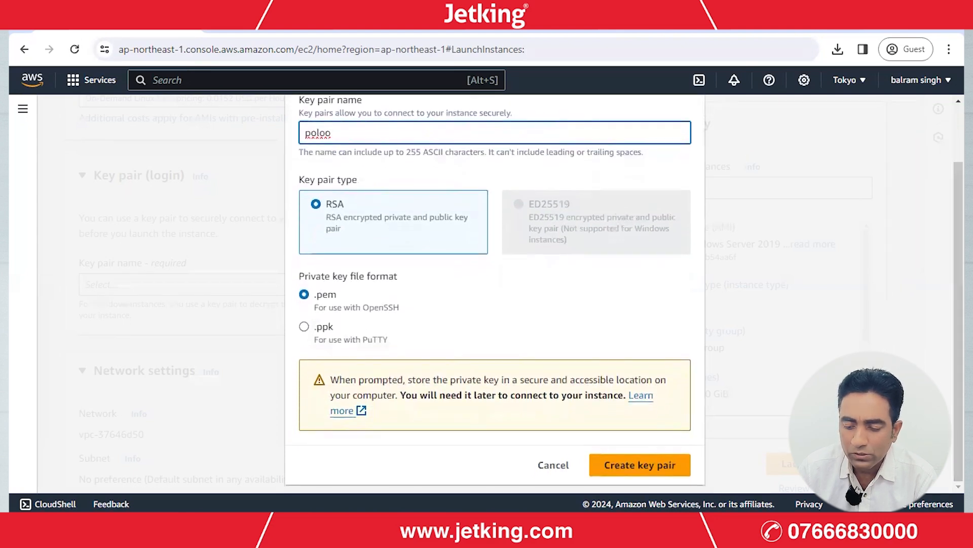
pyautogui.click(687, 464)
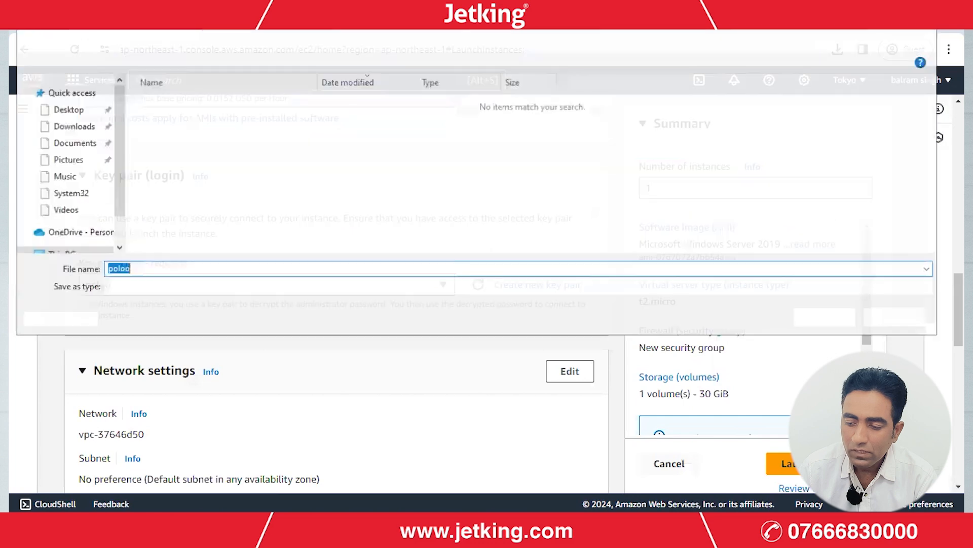
pyautogui.click(826, 319)
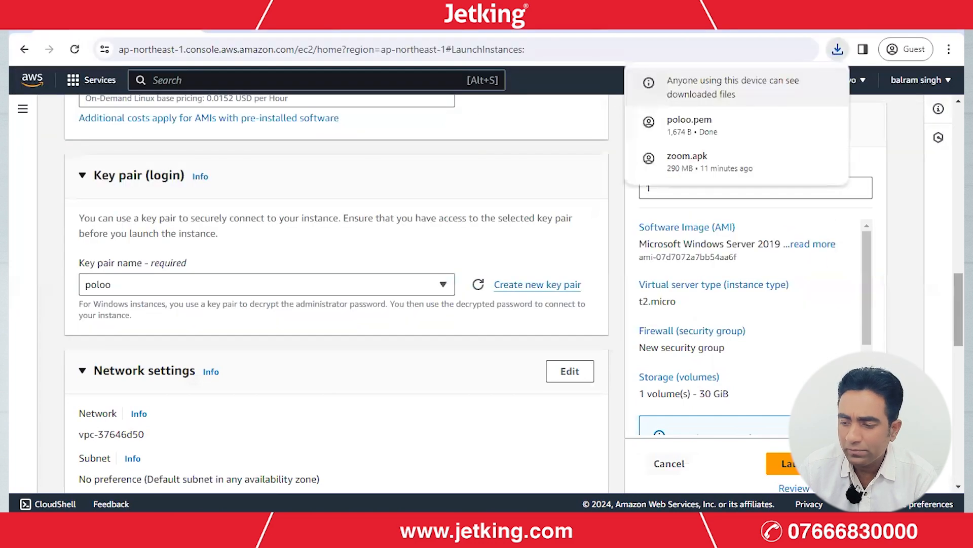
# Edit the network settings and assign the instance to subnet-818287da in availability zone ap-northeast-1c.
pyautogui.scroll(-8, 334, 294)
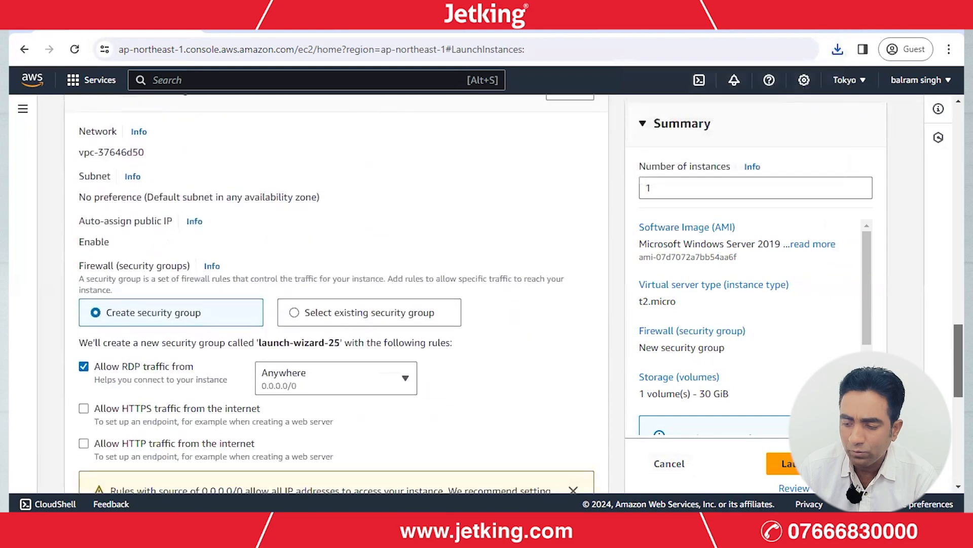
pyautogui.scroll(-2, 335, 294)
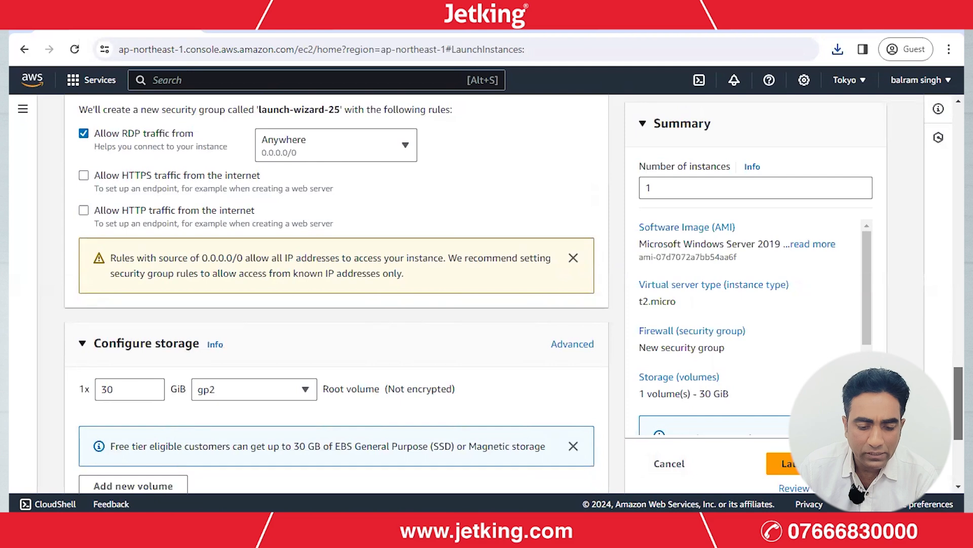
pyautogui.scroll(6, 335, 294)
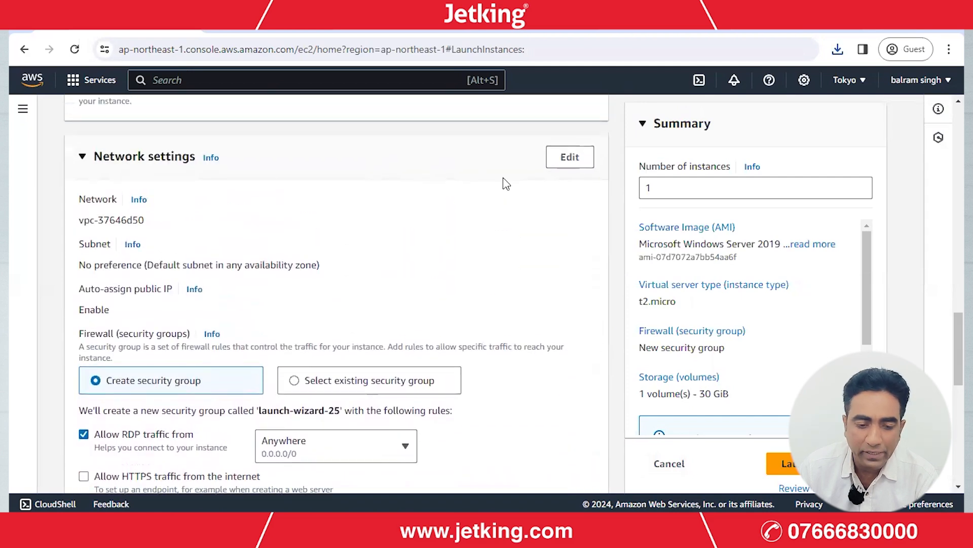
pyautogui.click(572, 161)
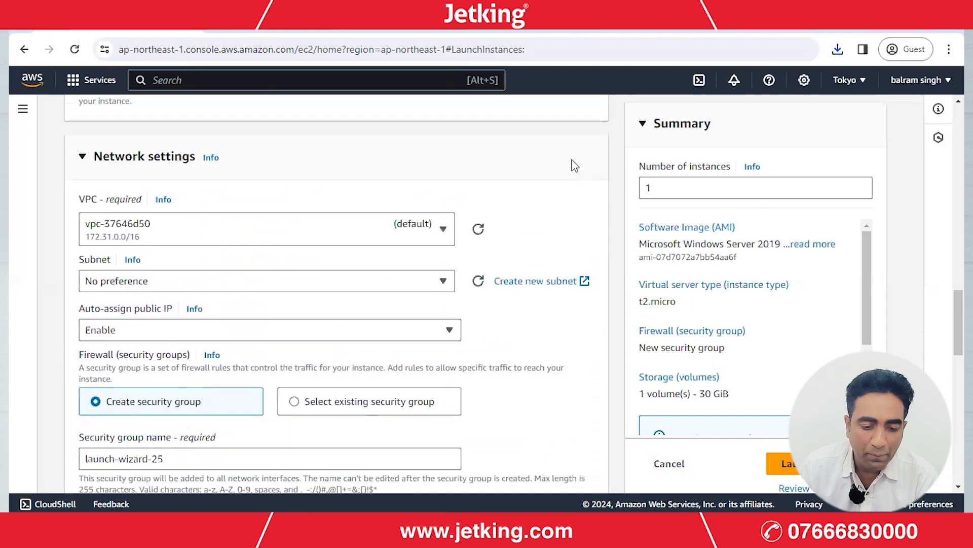
pyautogui.click(403, 285)
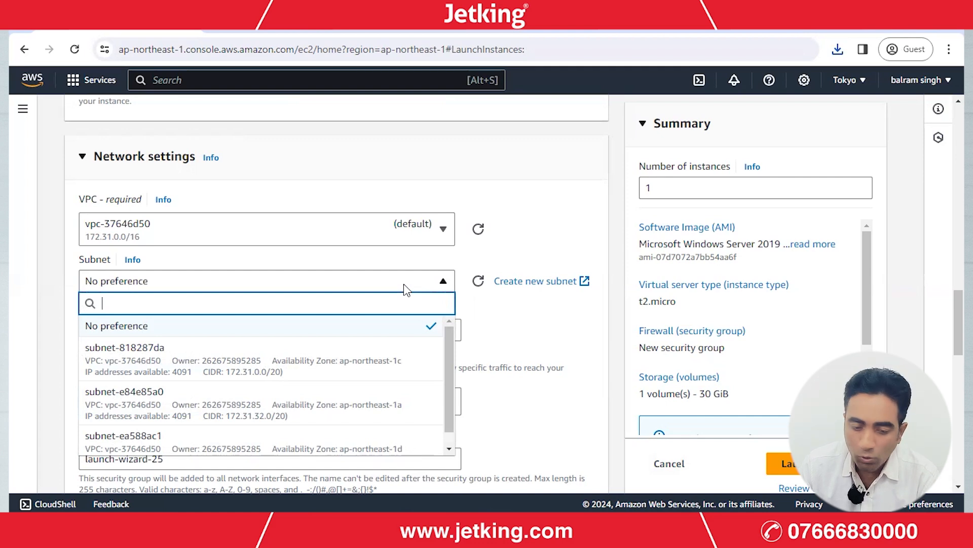
pyautogui.scroll(-1, 451, 412)
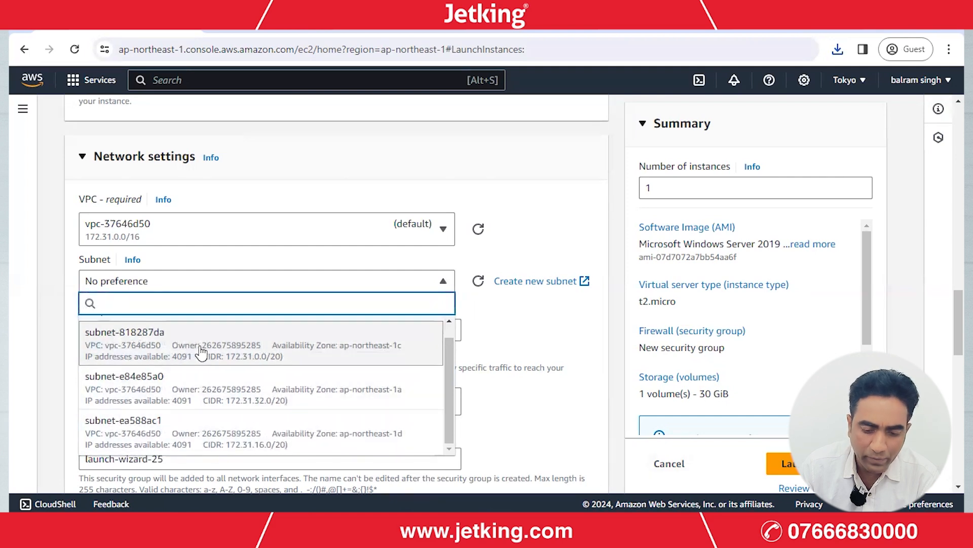
pyautogui.click(246, 357)
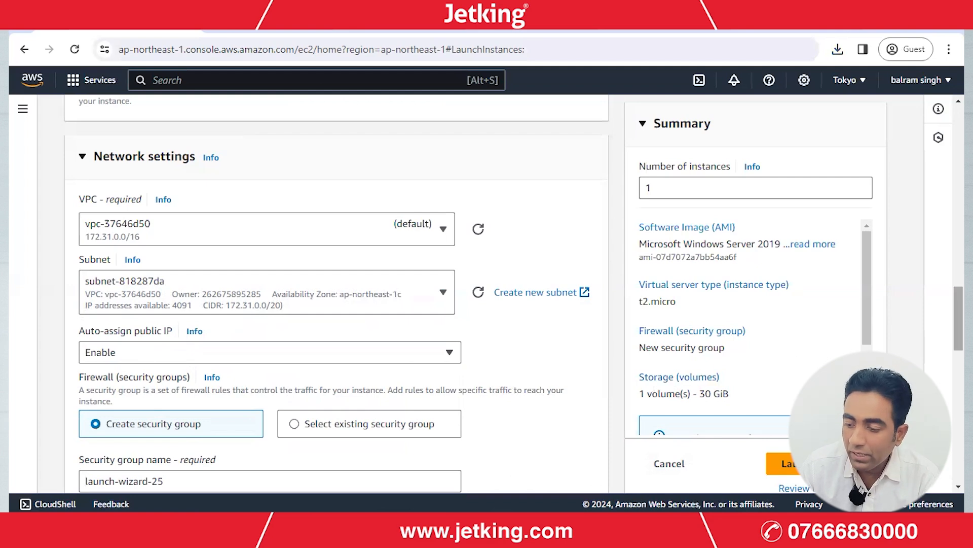
# Launch the instance, keeping the new security group with its RDP rule and the 30 GiB gp2 root volume.
pyautogui.scroll(-3, 335, 294)
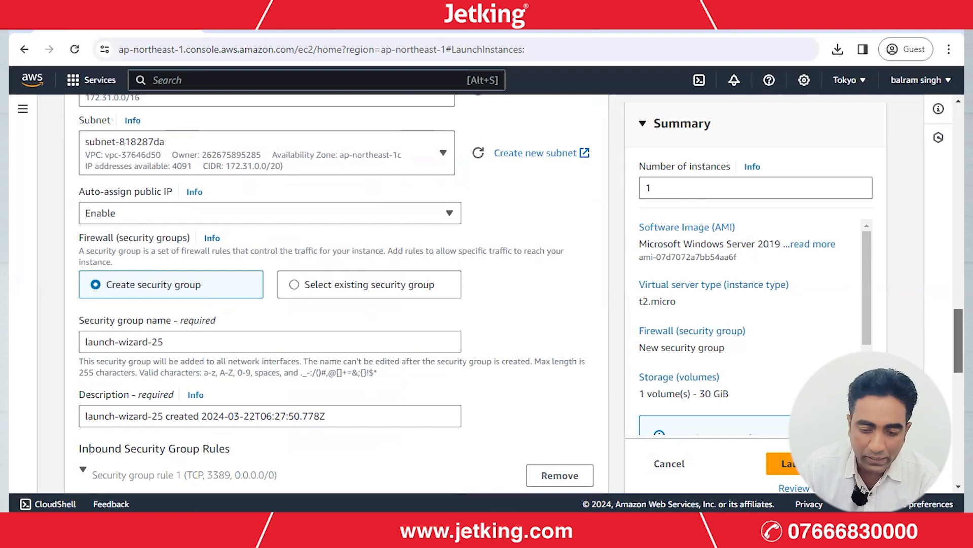
pyautogui.scroll(-1, 335, 294)
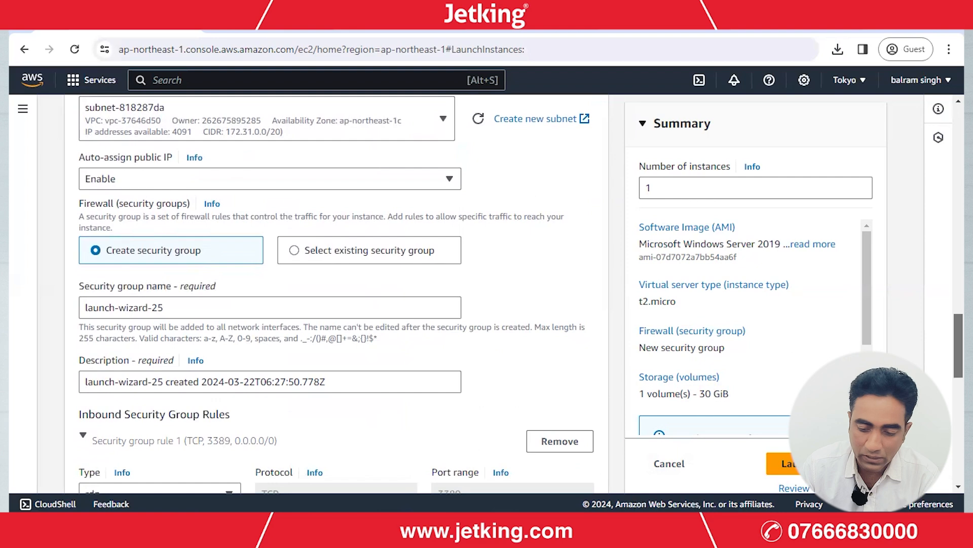
pyautogui.scroll(-4, 335, 294)
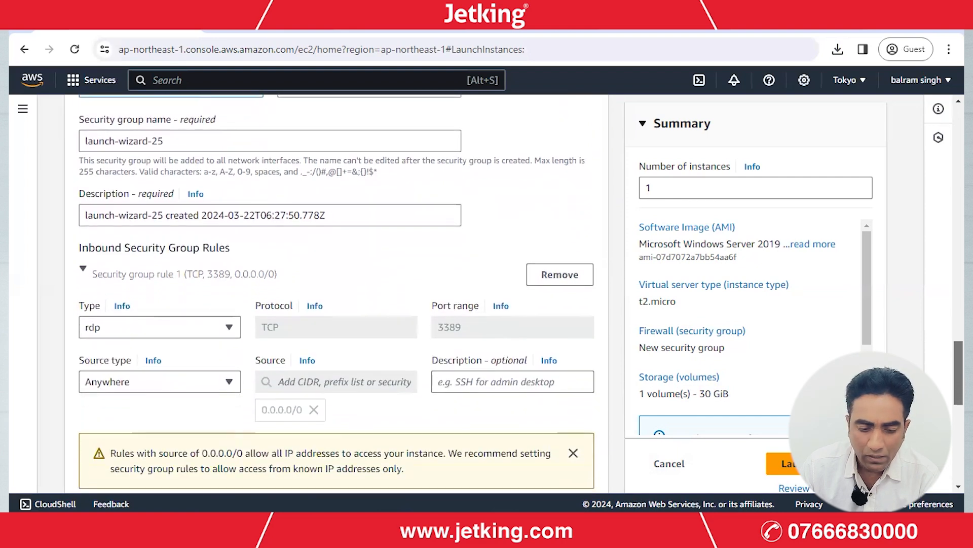
pyautogui.scroll(-1, 335, 294)
pyautogui.scroll(-1, 334, 294)
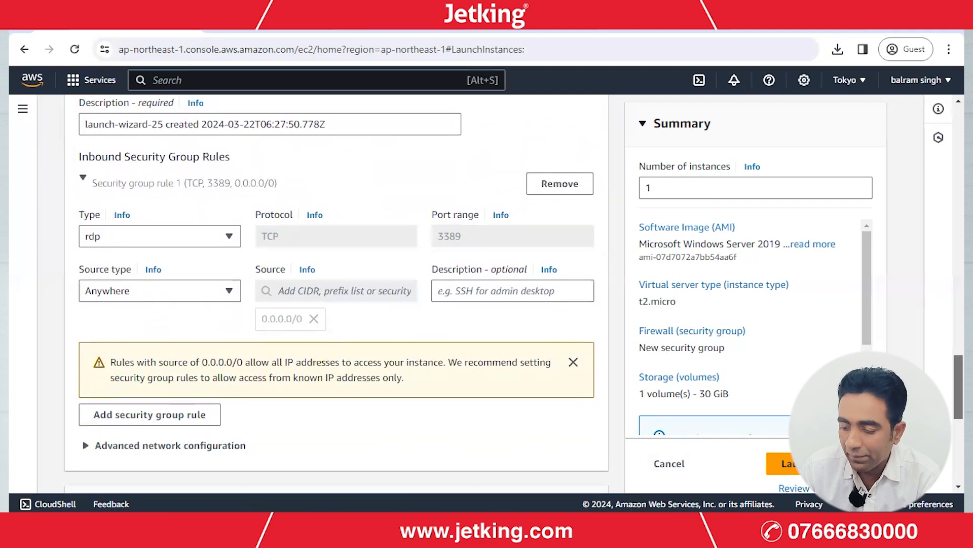
pyautogui.scroll(-4, 959, 385)
pyautogui.scroll(-2, 337, 294)
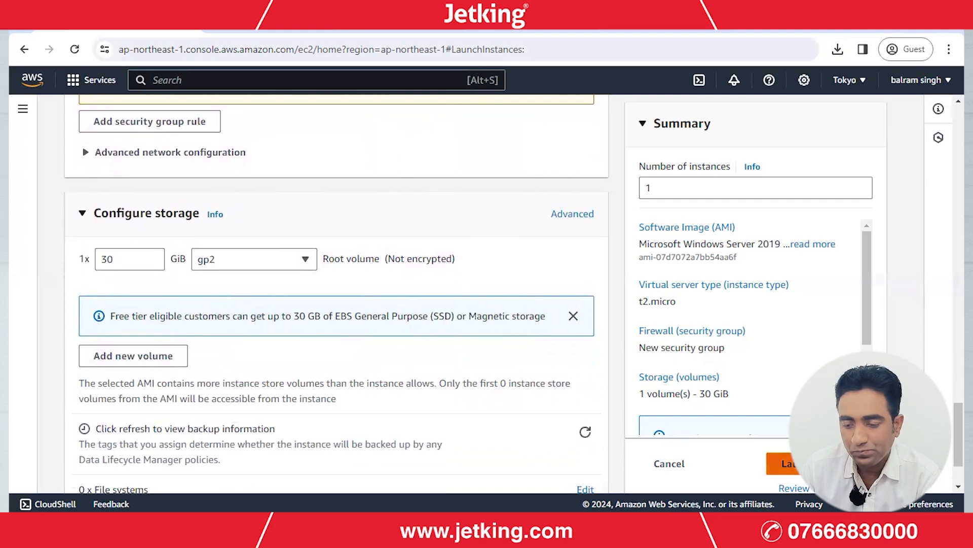
pyautogui.click(819, 464)
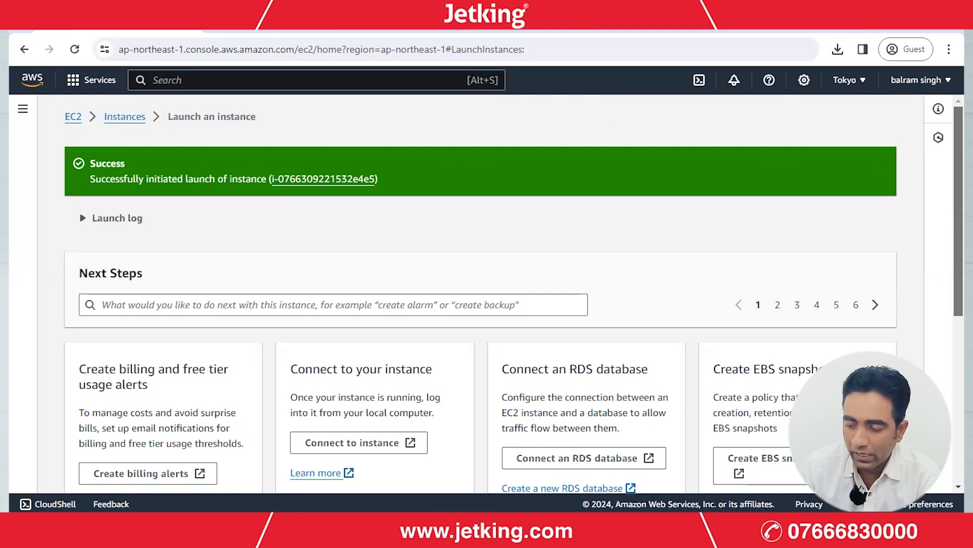
# Open the list of all instances from the launch confirmation page and refresh it to load the new instance.
pyautogui.scroll(-4, 487, 300)
pyautogui.scroll(-2, 486, 294)
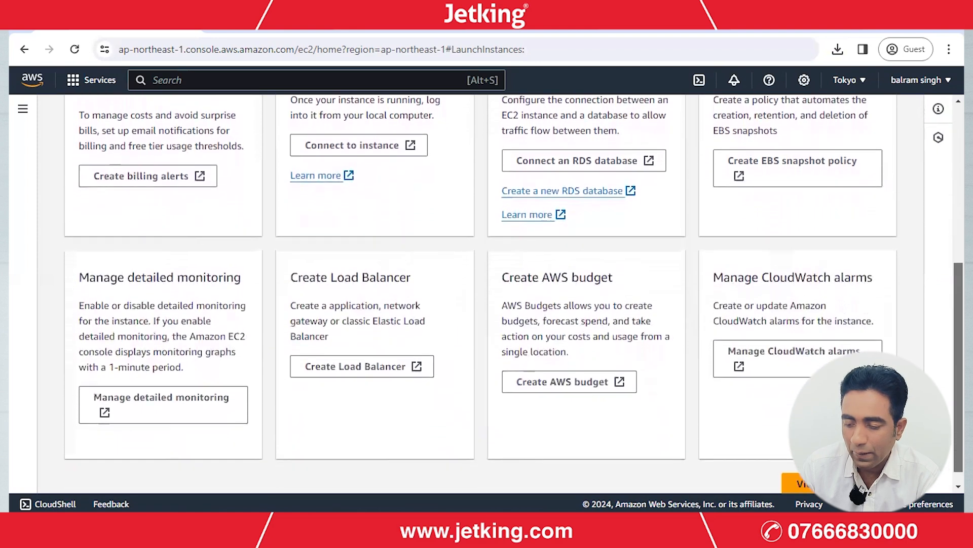
pyautogui.click(839, 467)
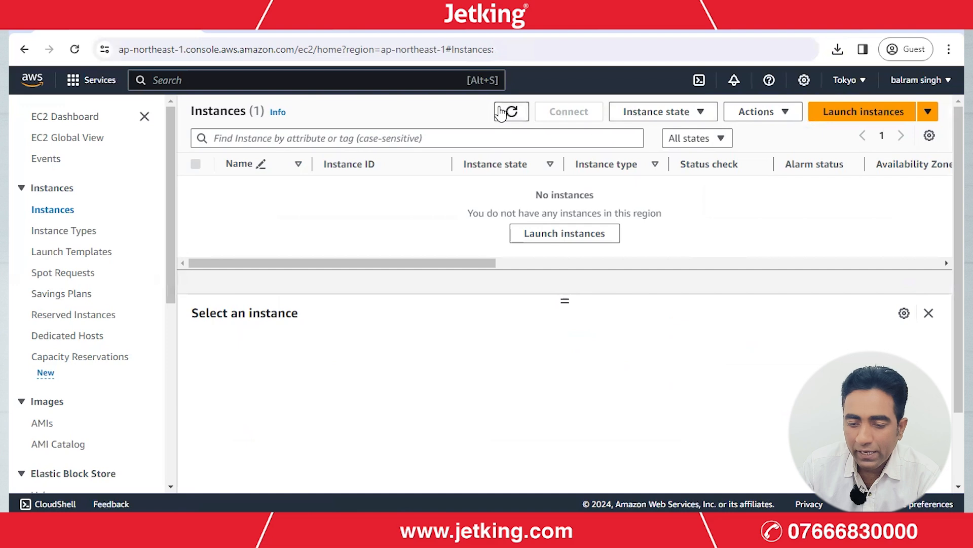
pyautogui.click(513, 114)
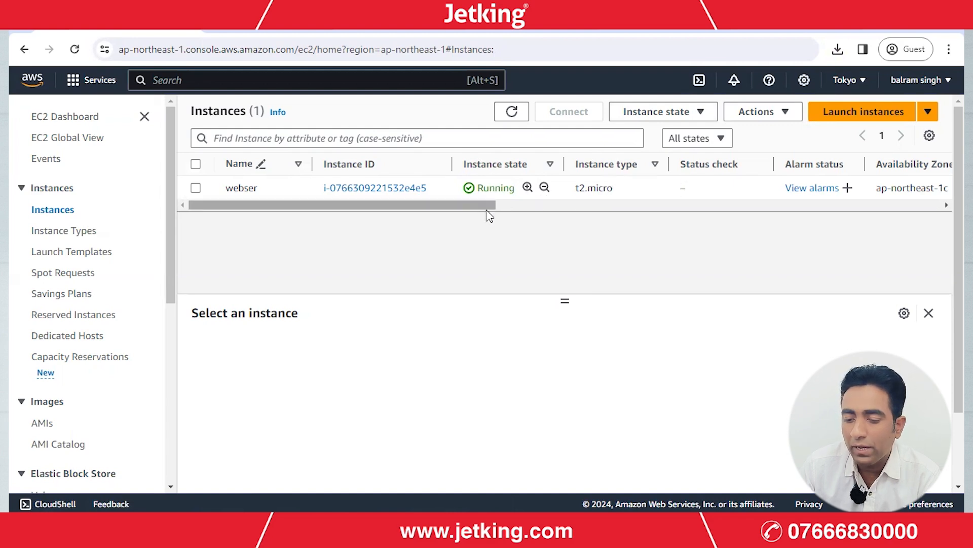
# Examine webser's availability zone and public IPv4 details in the instance list, and refresh the list repeatedly to monitor its status check.
pyautogui.moveTo(486, 209); pyautogui.dragTo(528, 211)
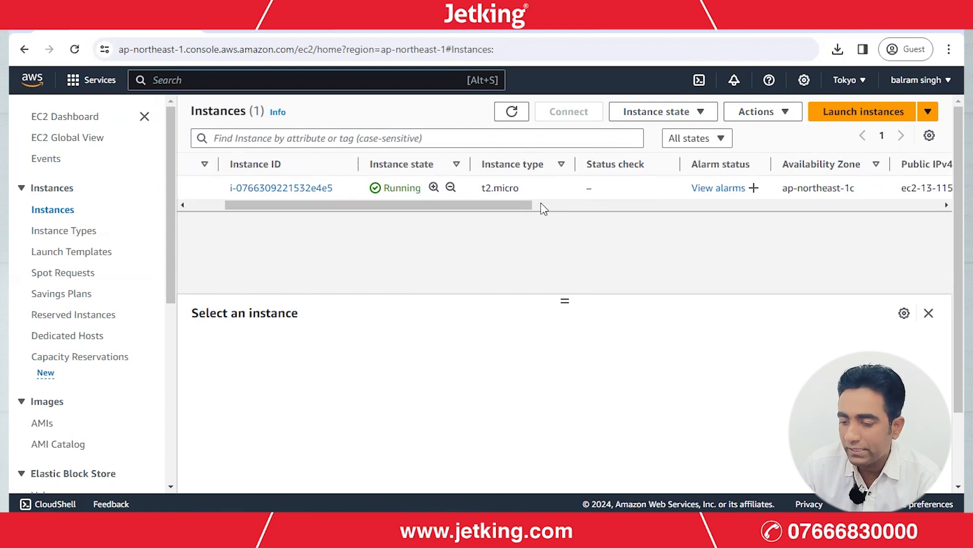
pyautogui.moveTo(532, 205); pyautogui.dragTo(588, 207)
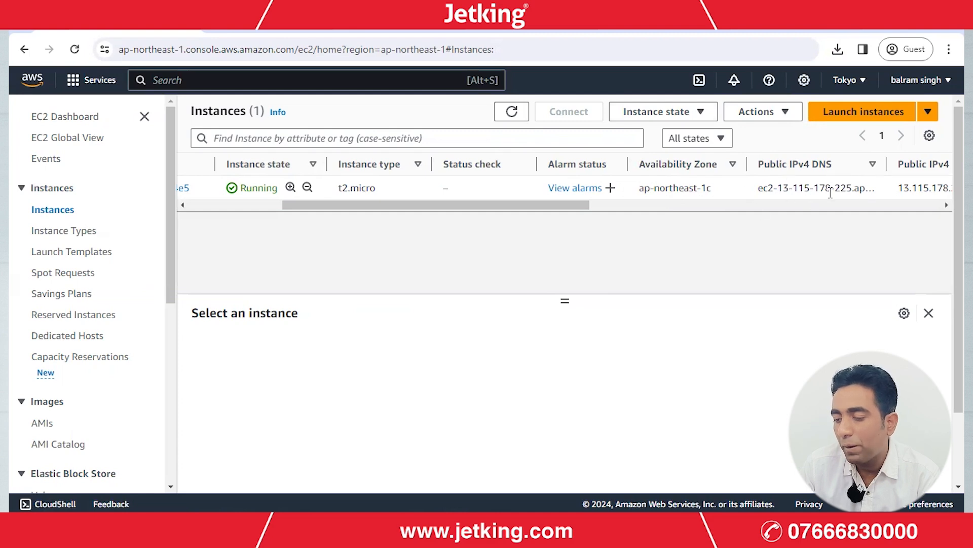
pyautogui.moveTo(555, 206); pyautogui.dragTo(587, 208)
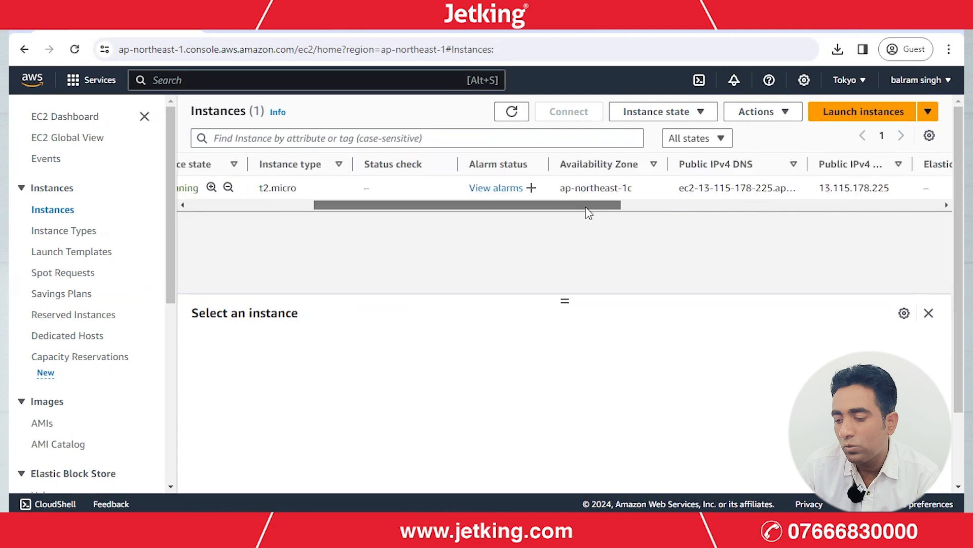
pyautogui.moveTo(586, 208); pyautogui.dragTo(420, 214)
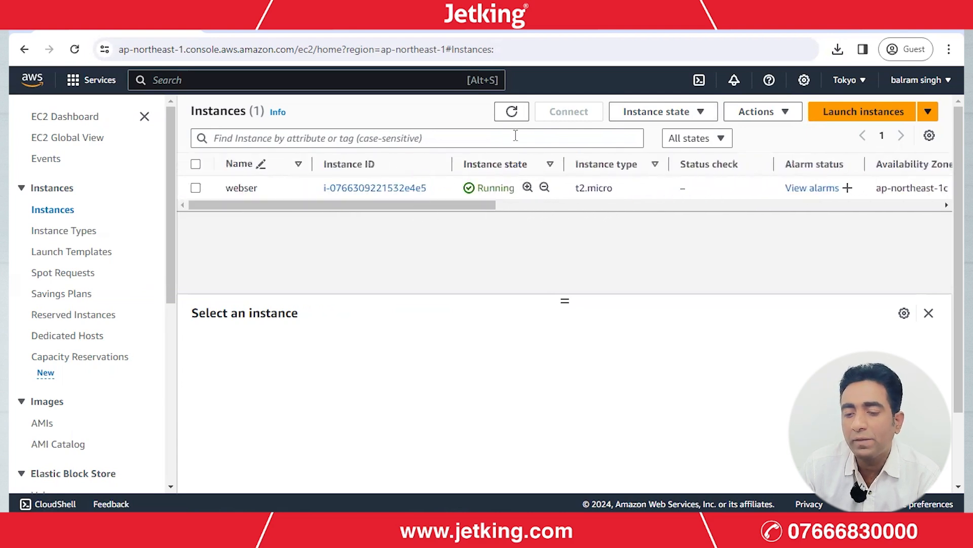
pyautogui.click(509, 114)
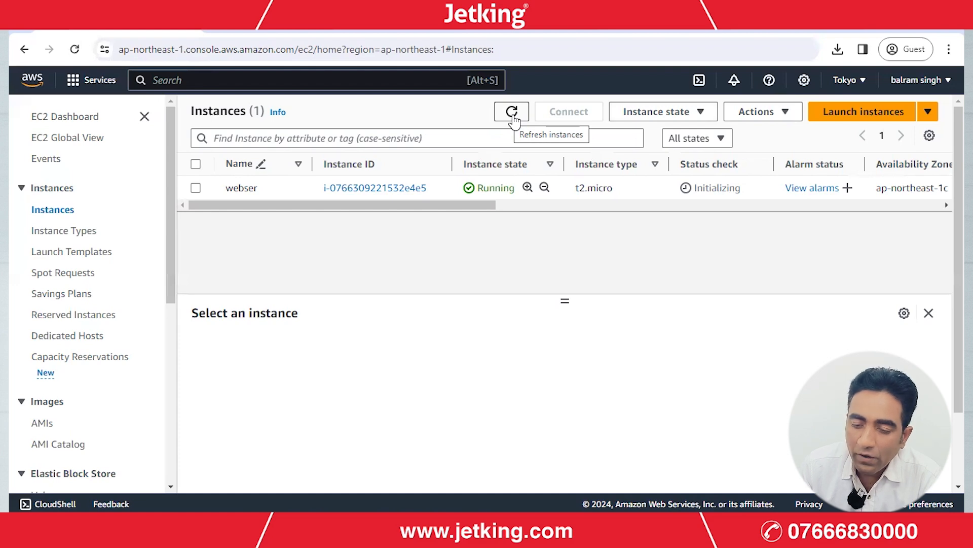
pyautogui.click(512, 114)
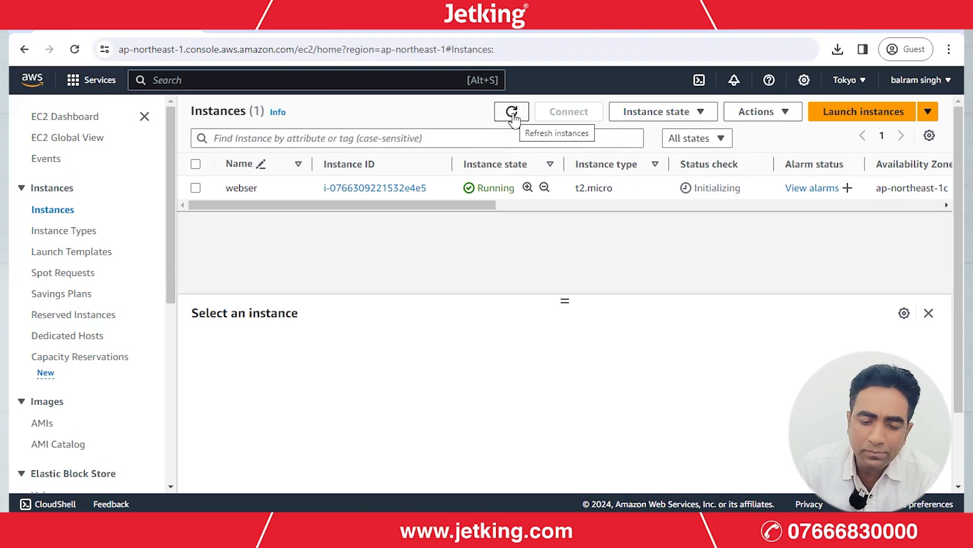
pyautogui.click(512, 113)
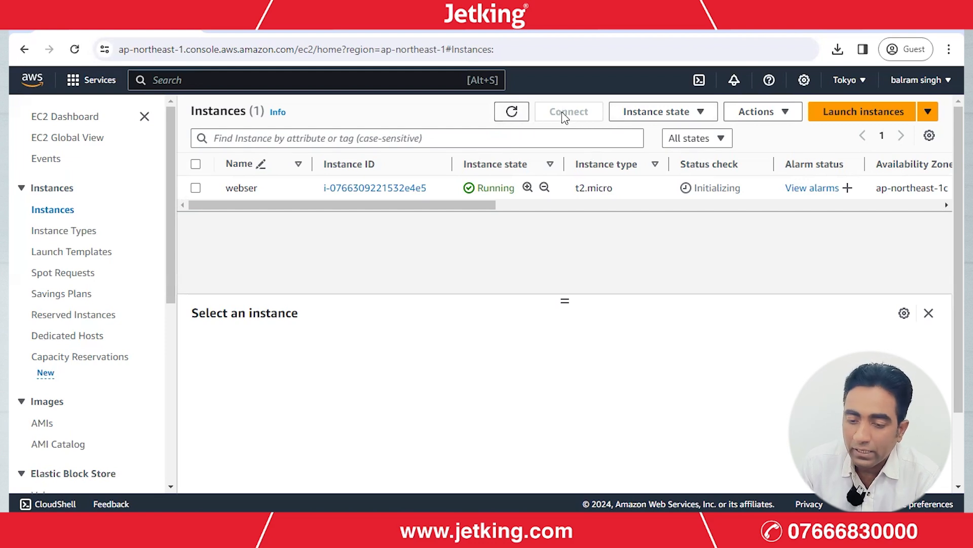
pyautogui.click(511, 112)
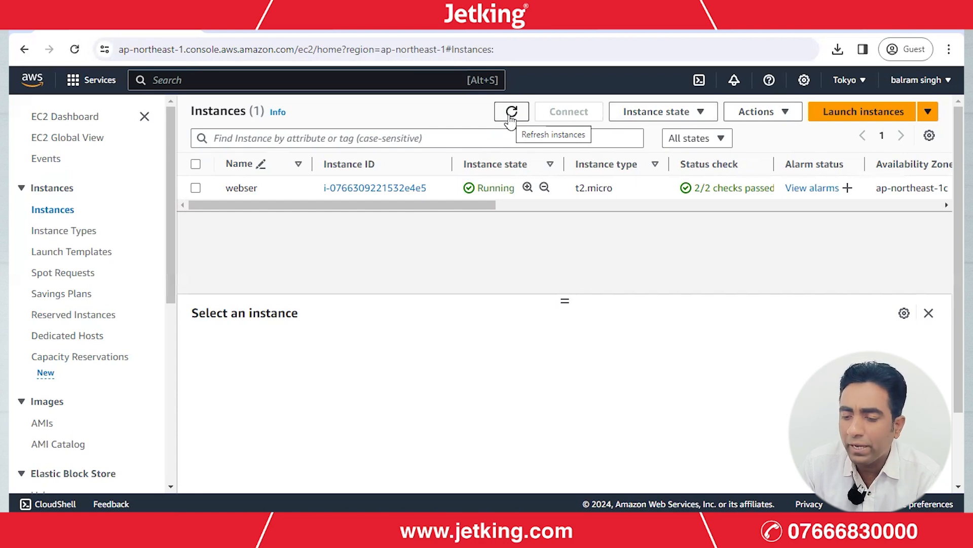
pyautogui.click(511, 112)
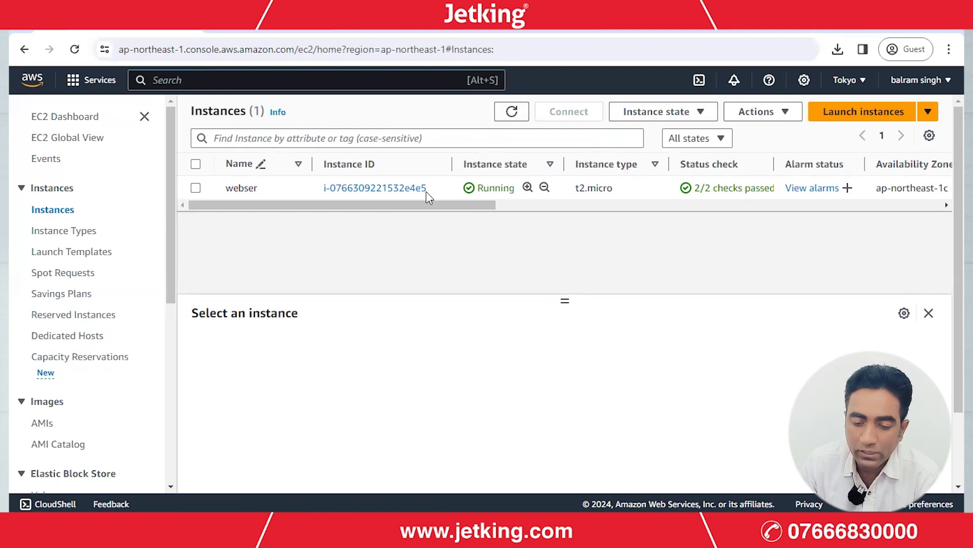
# Open the webser instance's summary and go to its connection options.
pyautogui.click(369, 197)
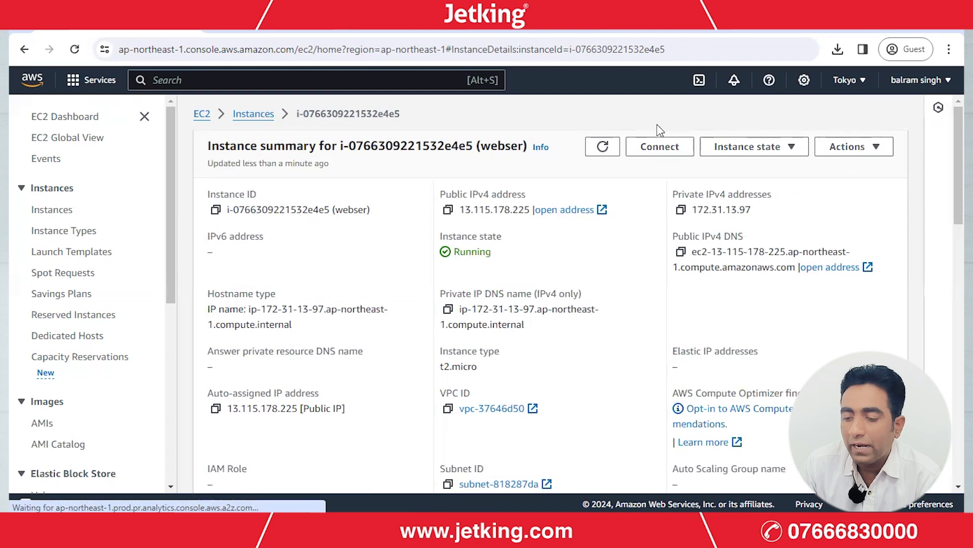
pyautogui.click(658, 146)
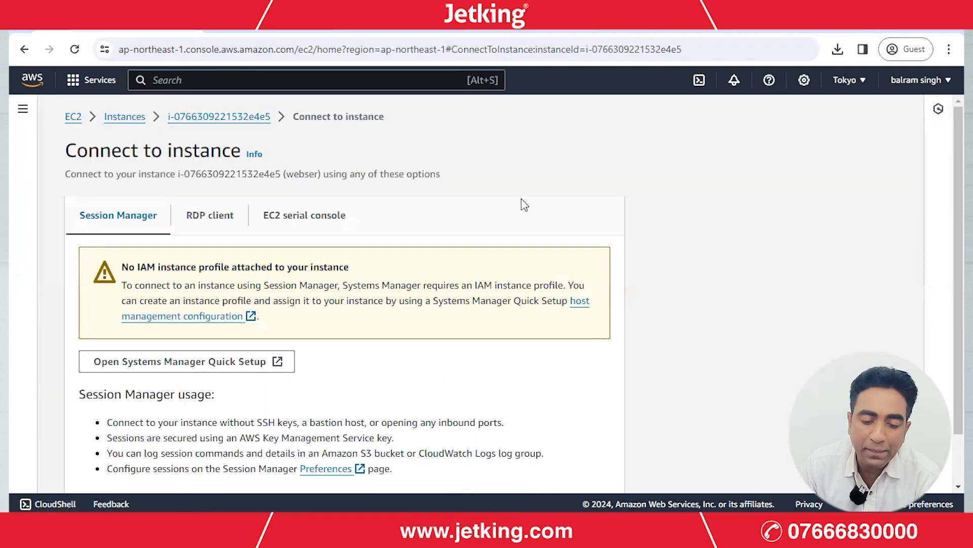
# Download the remote desktop file for webser's RDP client connection and save it as webser in the Downloads folder.
pyautogui.click(199, 222)
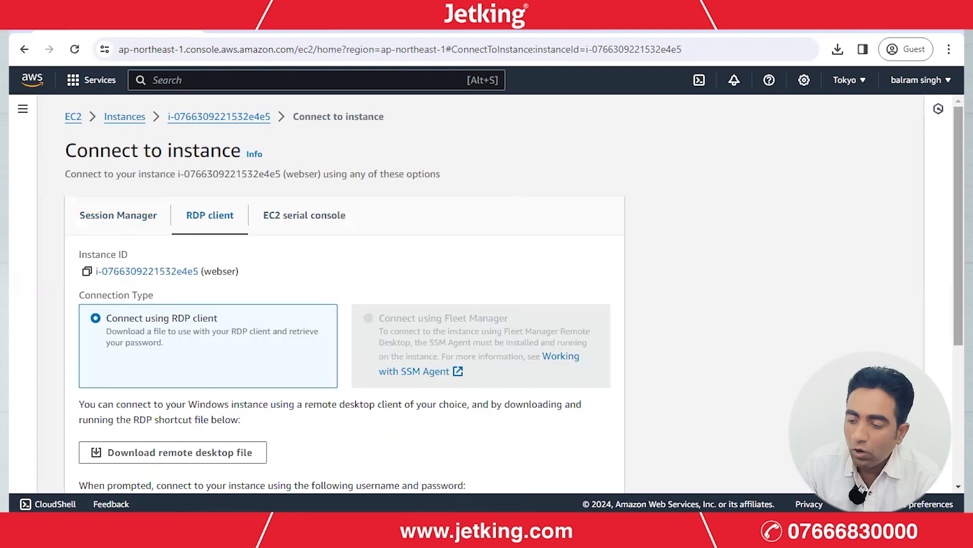
pyautogui.scroll(-2, 487, 294)
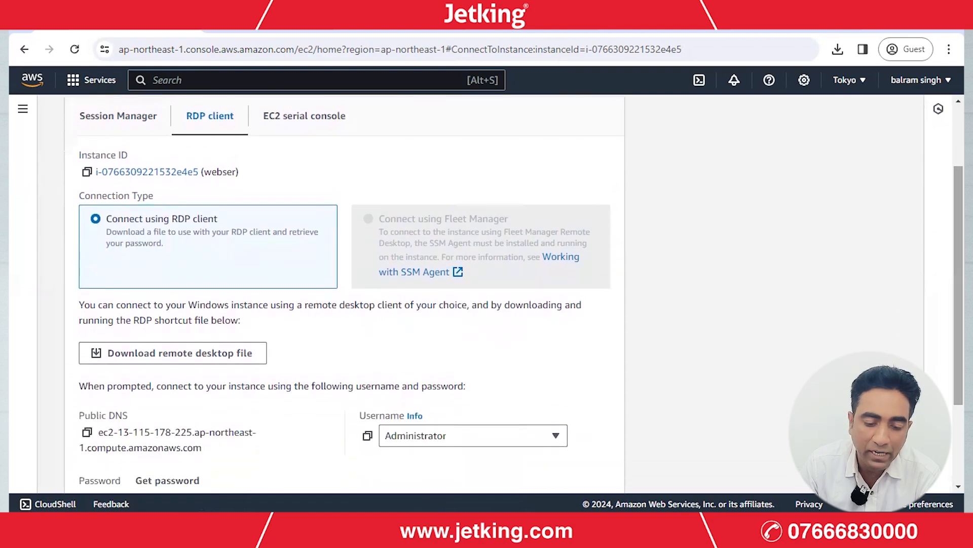
pyautogui.click(172, 354)
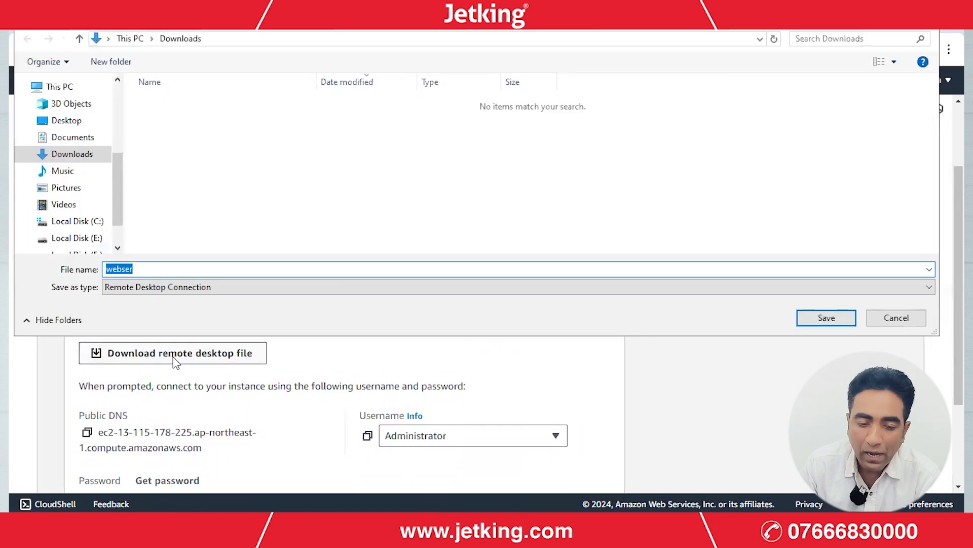
pyautogui.click(826, 317)
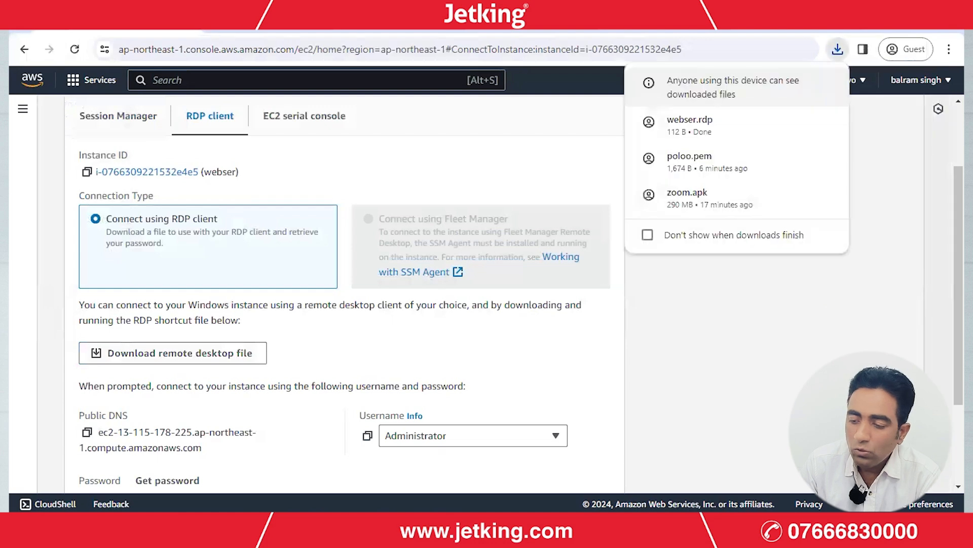
# Start retrieving the instance's Windows password and upload poloo.pem from the Downloads folder as the private key.
pyautogui.scroll(-3, 345, 294)
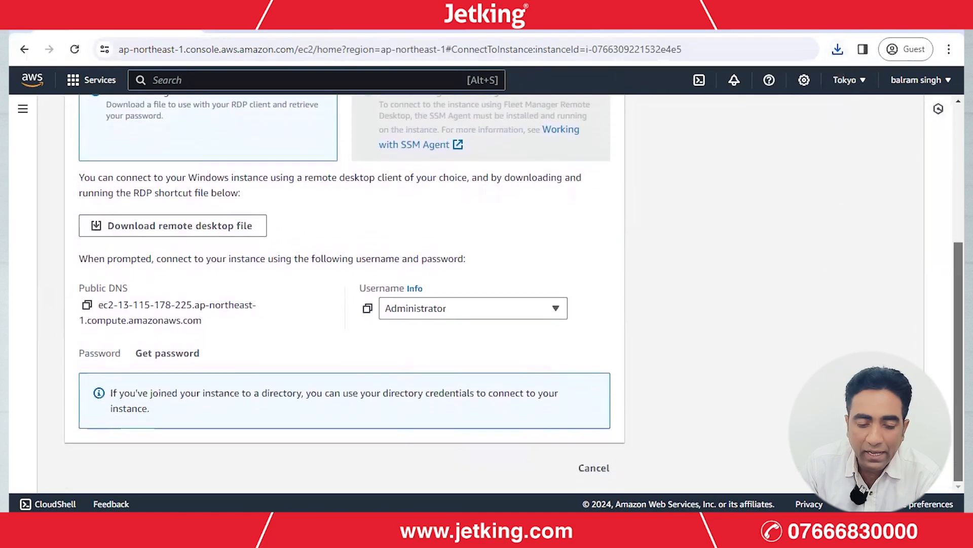
pyautogui.click(169, 355)
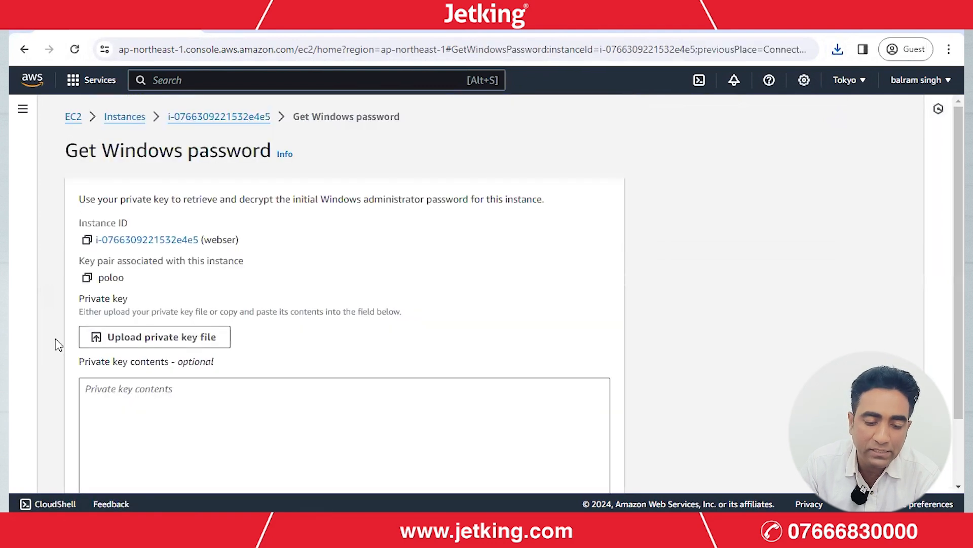
pyautogui.click(166, 340)
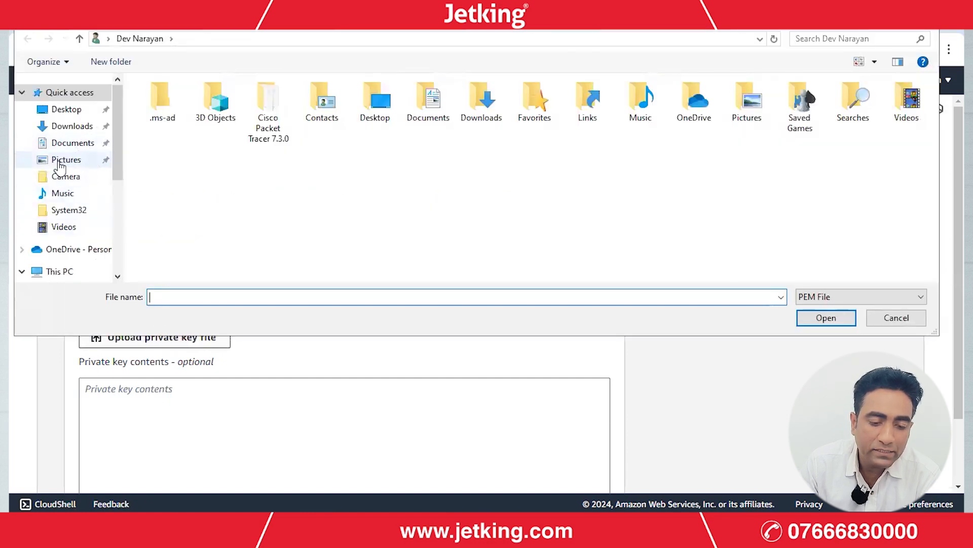
pyautogui.click(74, 130)
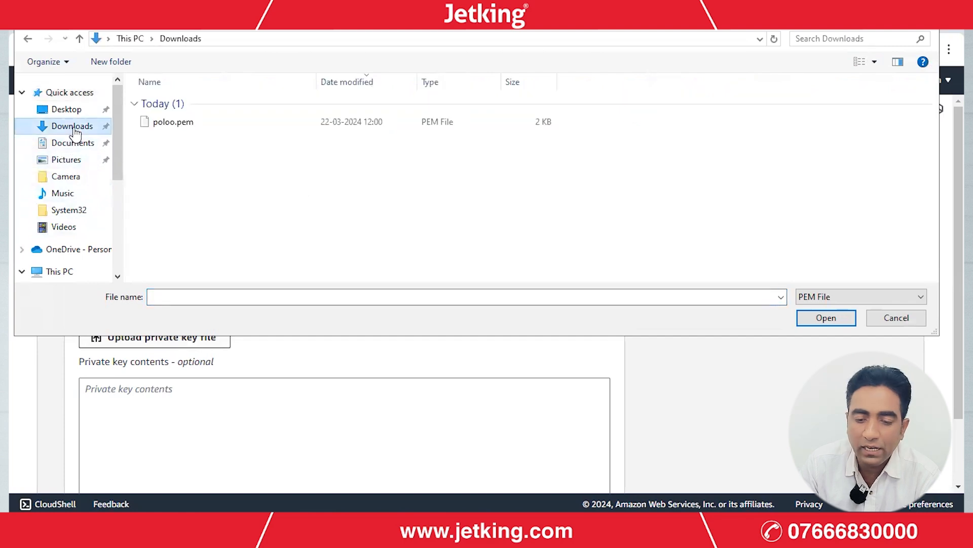
pyautogui.click(175, 126)
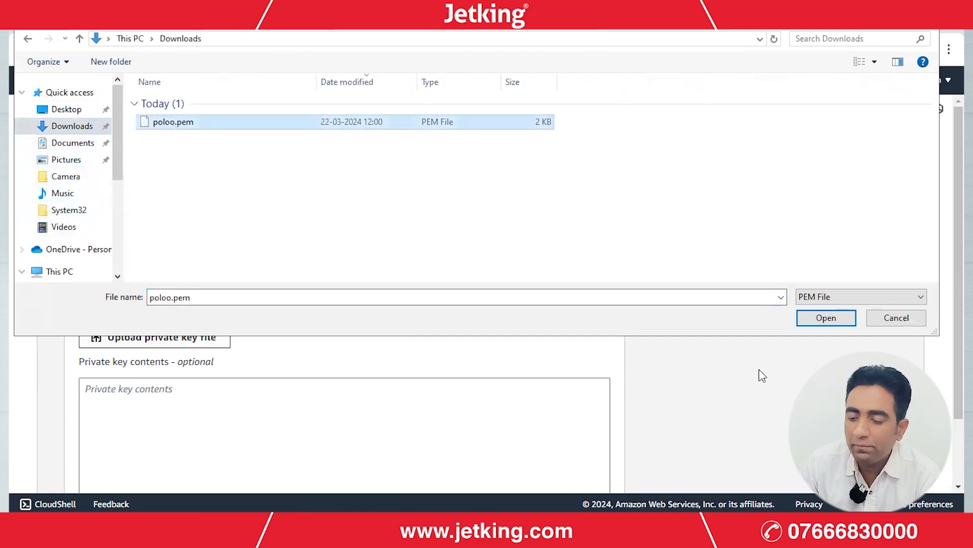
pyautogui.click(826, 319)
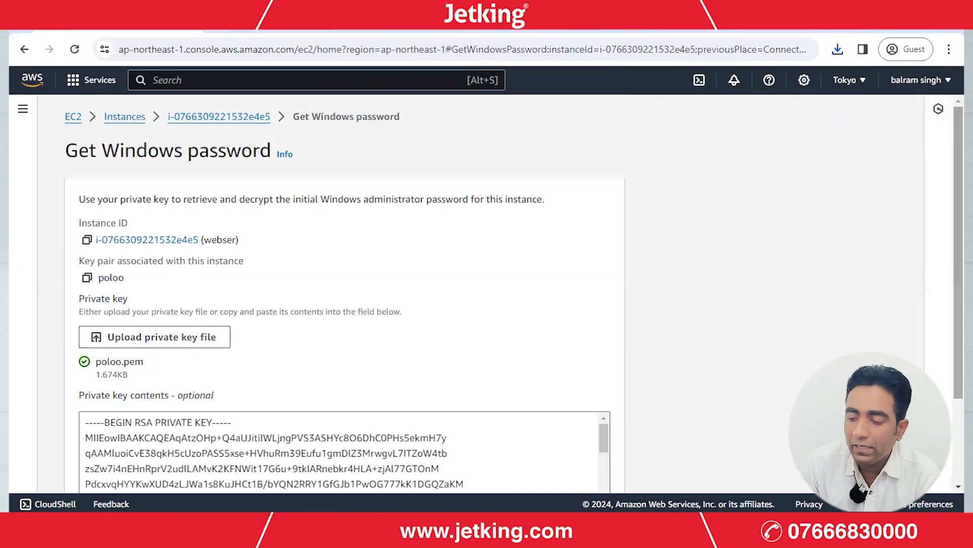
# Decrypt the Windows administrator password and copy it to the clipboard.
pyautogui.scroll(-3, 487, 292)
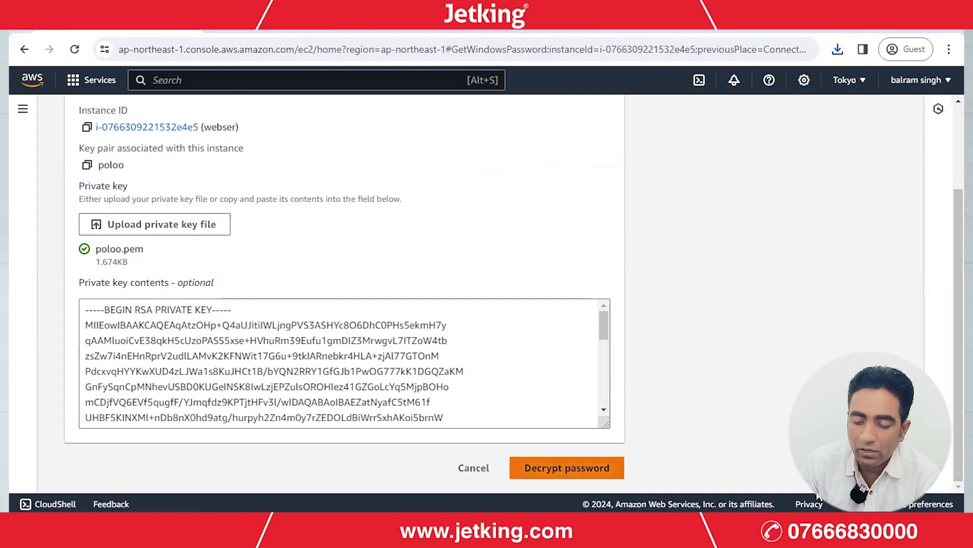
pyautogui.click(567, 467)
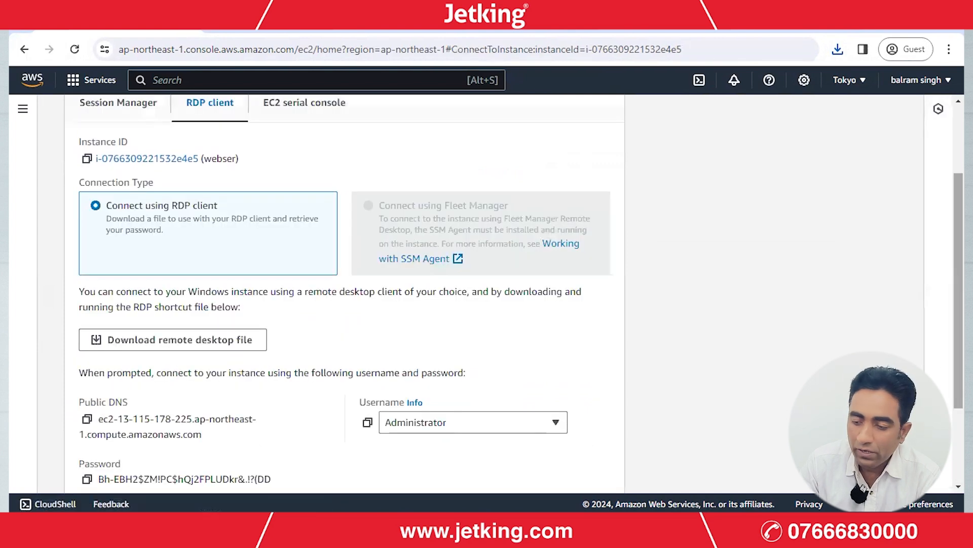
pyautogui.scroll(-3, 98, 401)
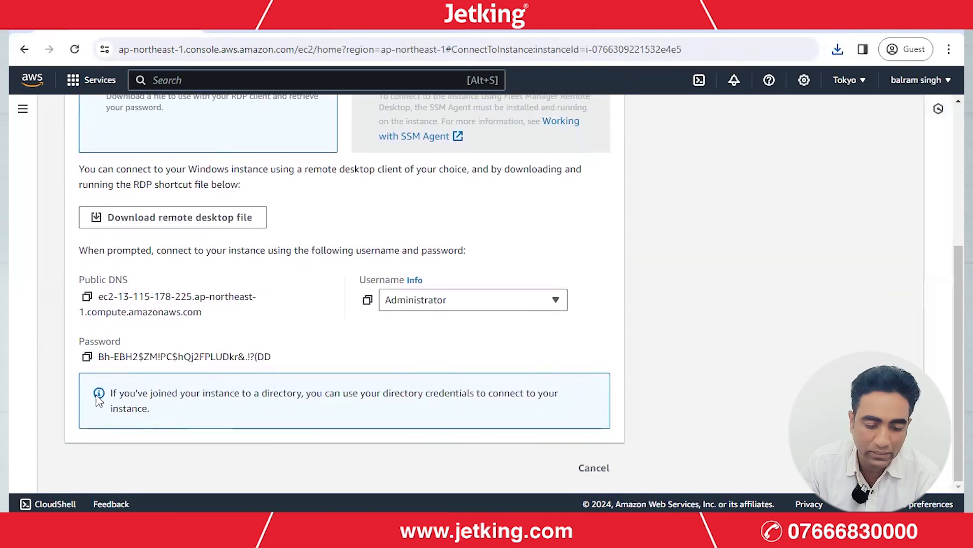
pyautogui.click(86, 356)
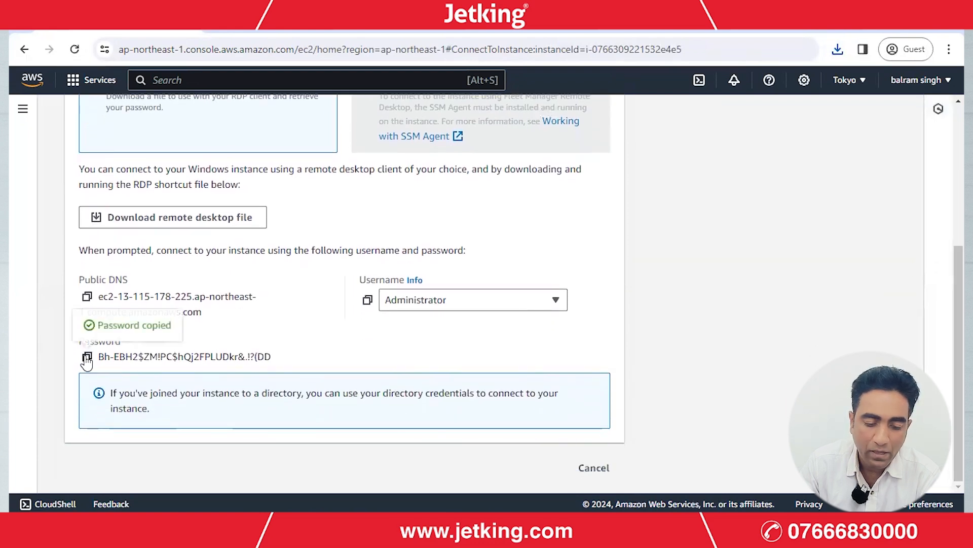
# Show the downloaded webser.rdp file in its folder and try to start a remote desktop connection from it.
pyautogui.click(837, 50)
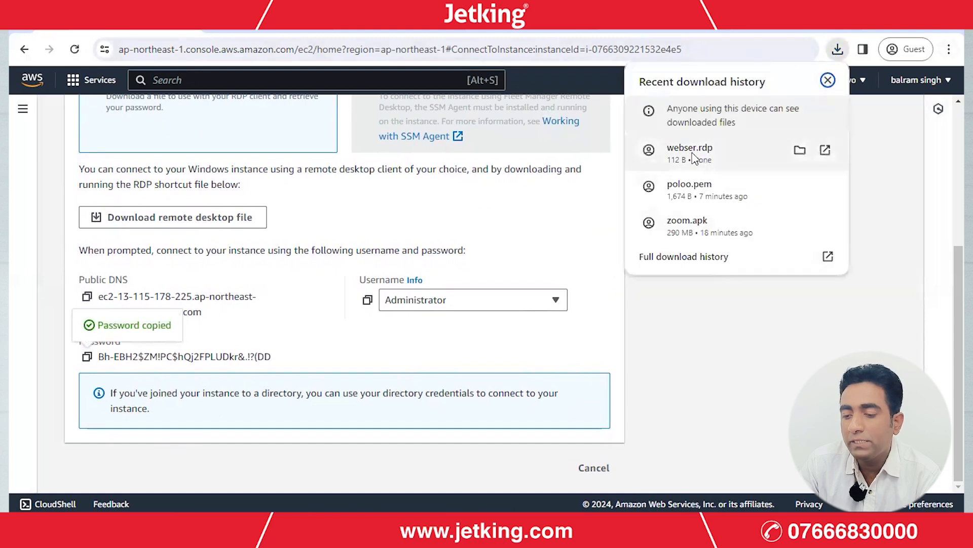
pyautogui.click(801, 151)
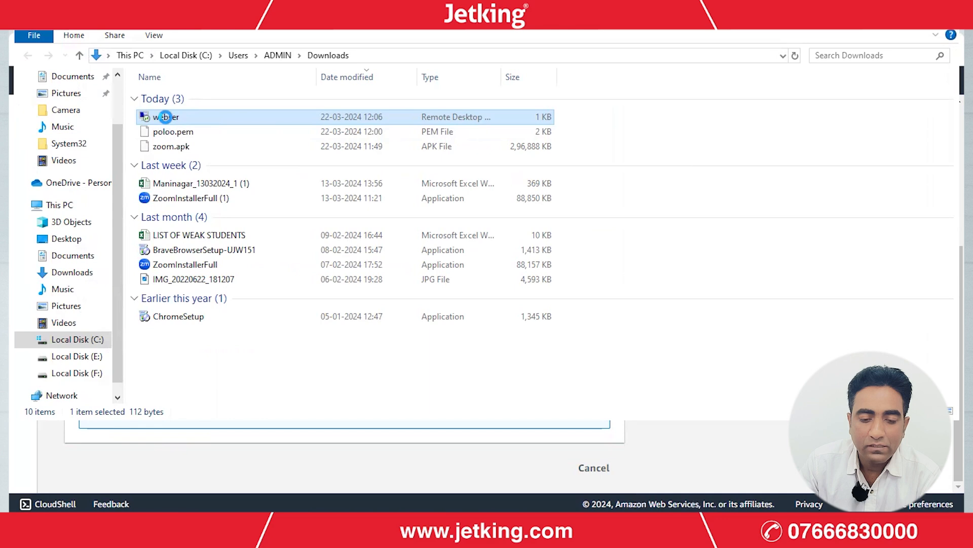
pyautogui.rightClick(165, 116)
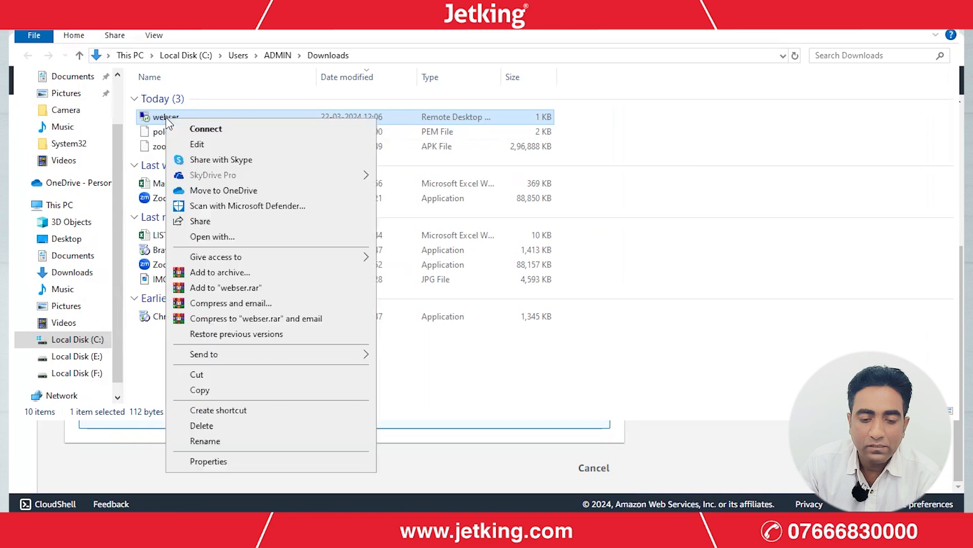
pyautogui.click(197, 129)
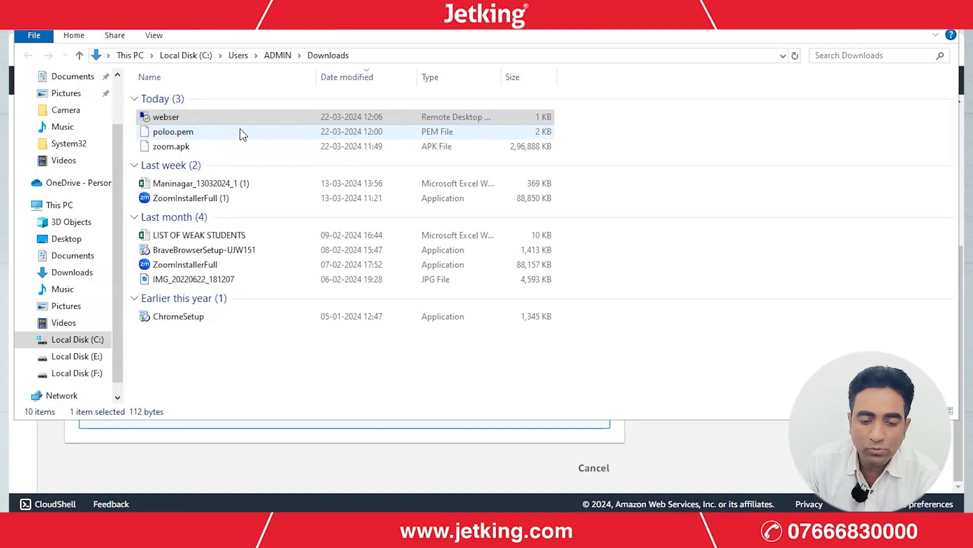
# Start the webser remote desktop connection again and agree to connect despite the unidentified publisher.
pyautogui.click(182, 120)
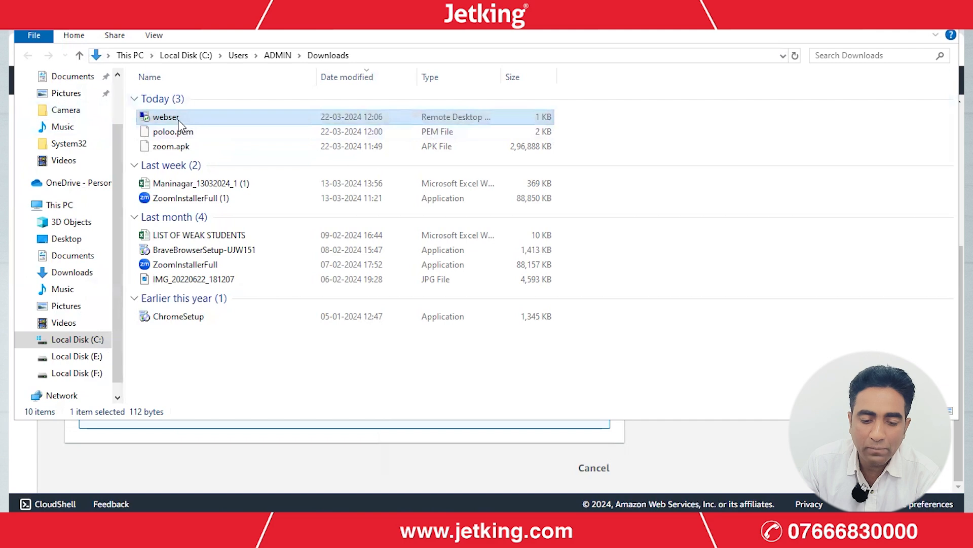
pyautogui.click(172, 118)
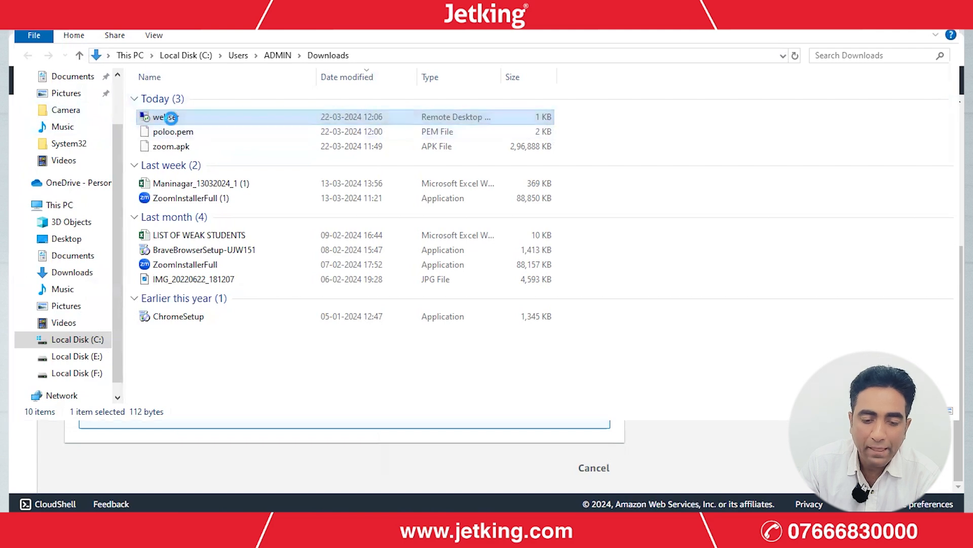
pyautogui.rightClick(171, 117)
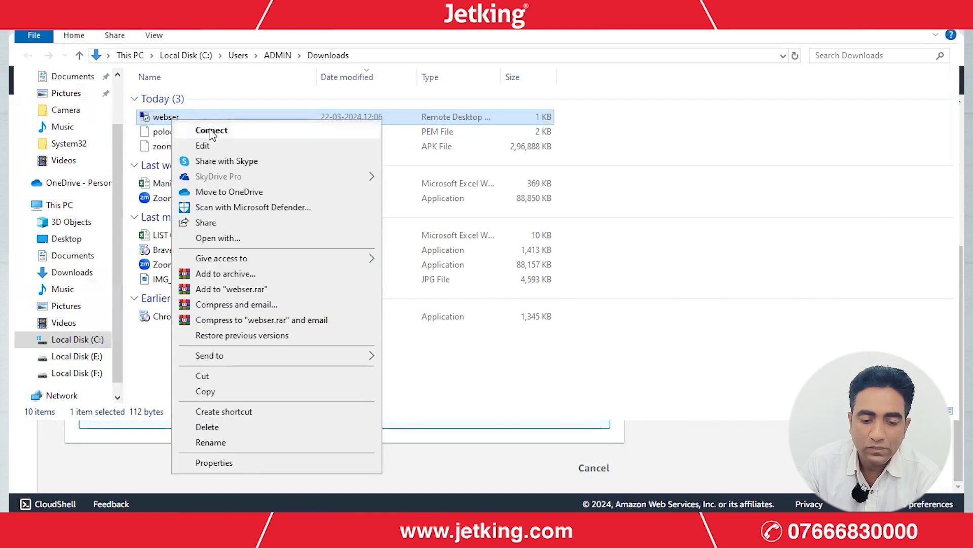
pyautogui.click(203, 128)
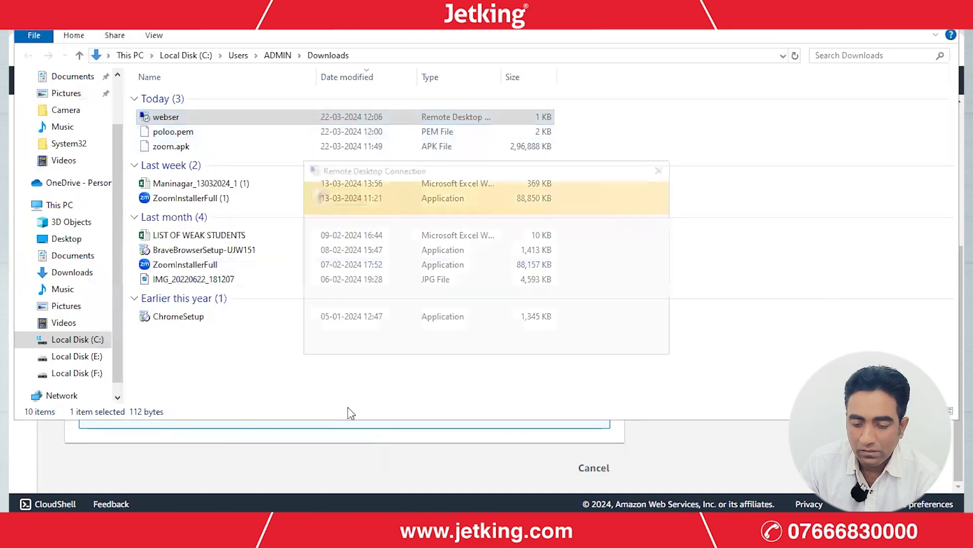
pyautogui.click(575, 342)
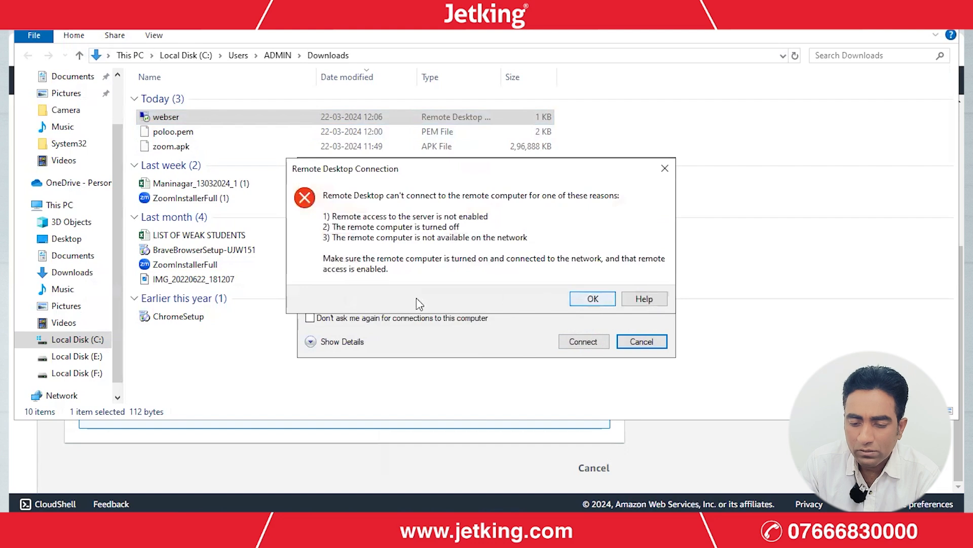
# Retry connecting to the remote computer, and close the Downloads folder and the remote desktop connection prompt.
pyautogui.click(592, 299)
pyautogui.click(586, 342)
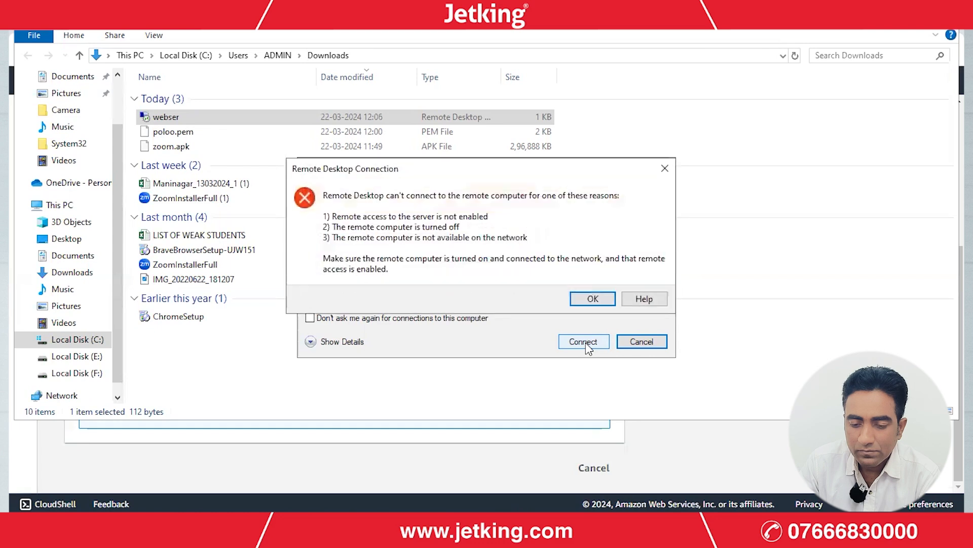
pyautogui.click(593, 299)
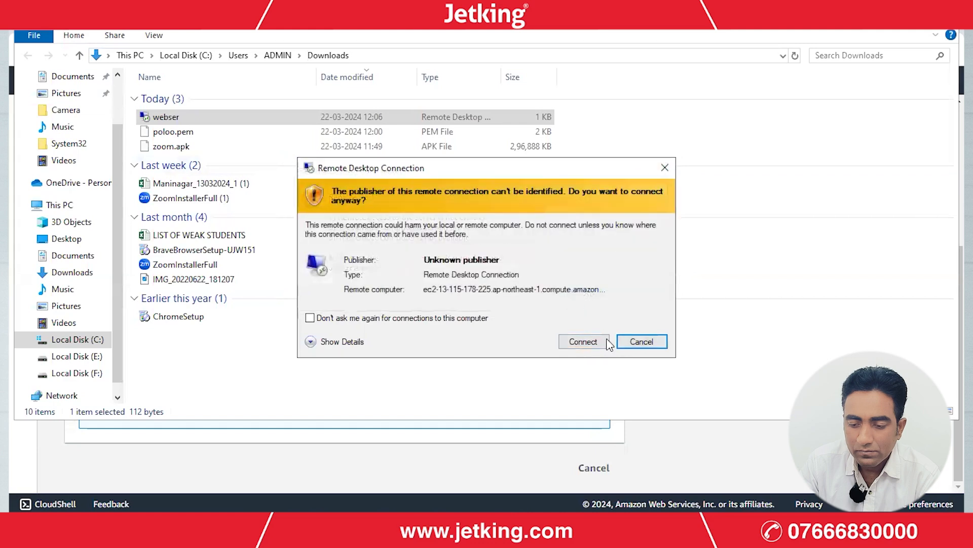
pyautogui.click(665, 167)
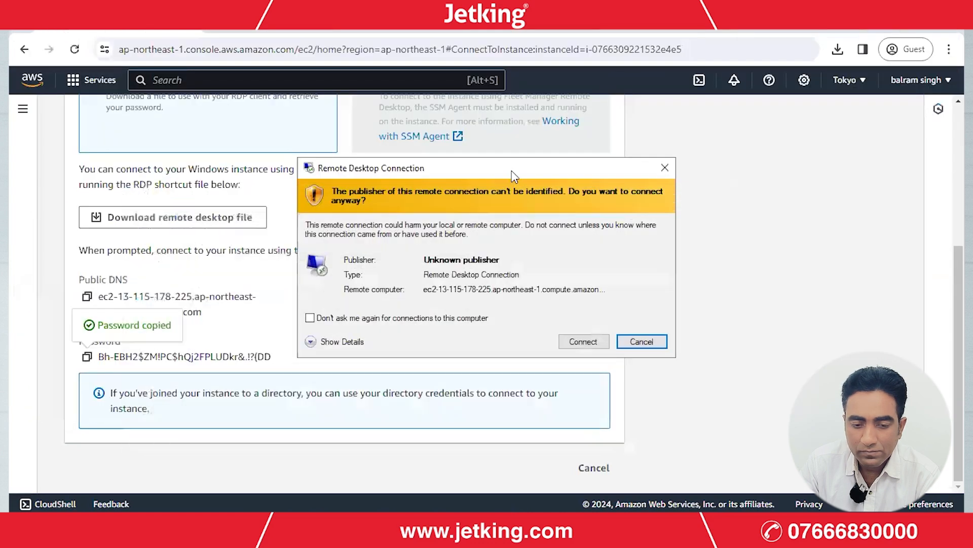
pyautogui.click(642, 336)
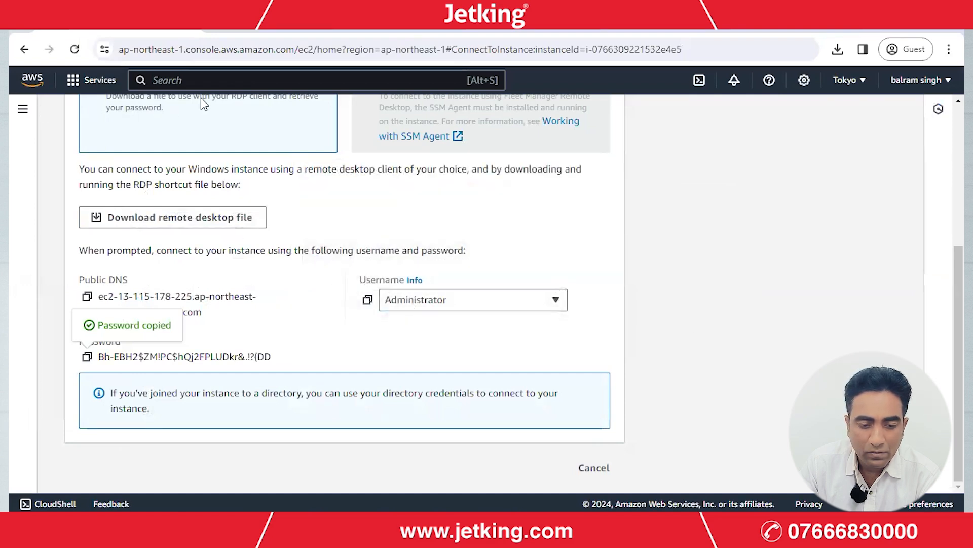
# Search the AWS console for ec2, open the EC2 dashboard and go to its instances list.
pyautogui.write('e')
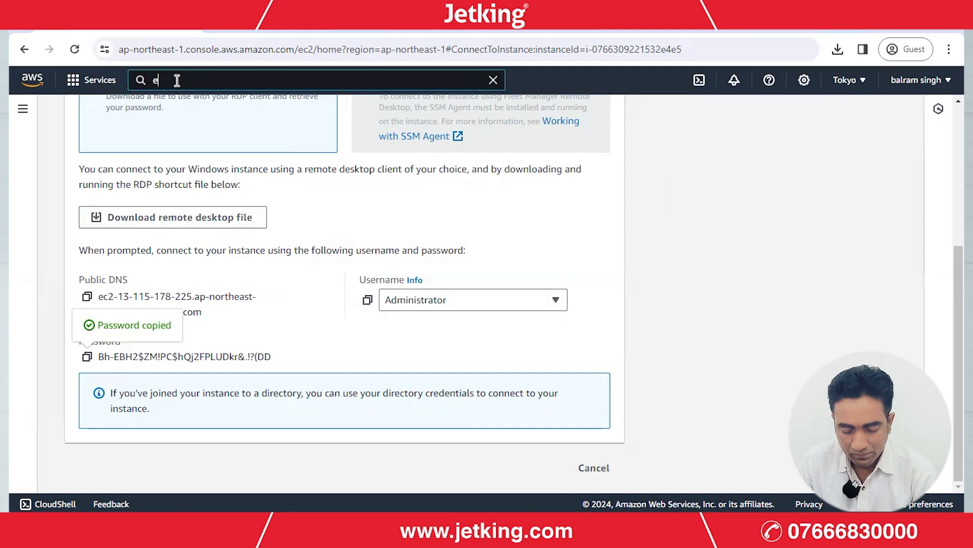
pyautogui.write('c2')
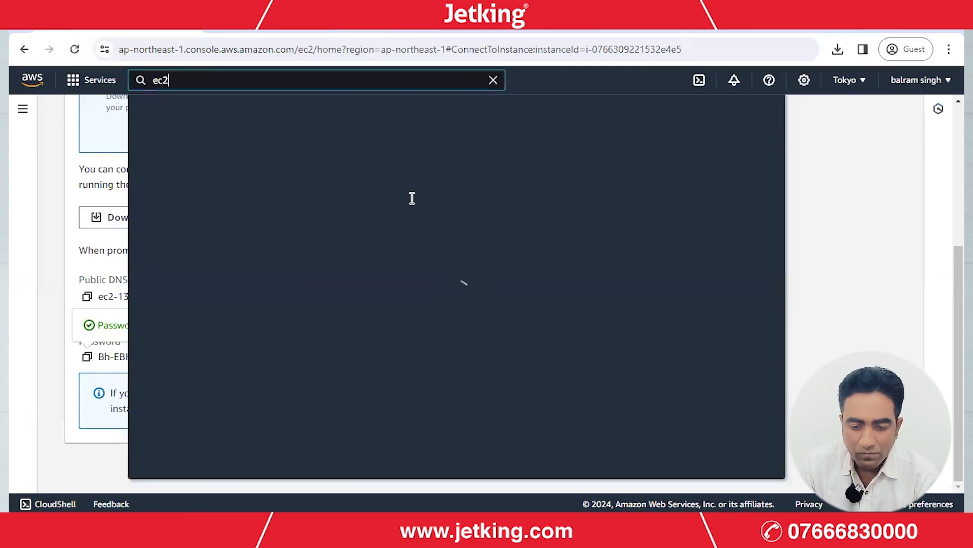
pyautogui.click(354, 188)
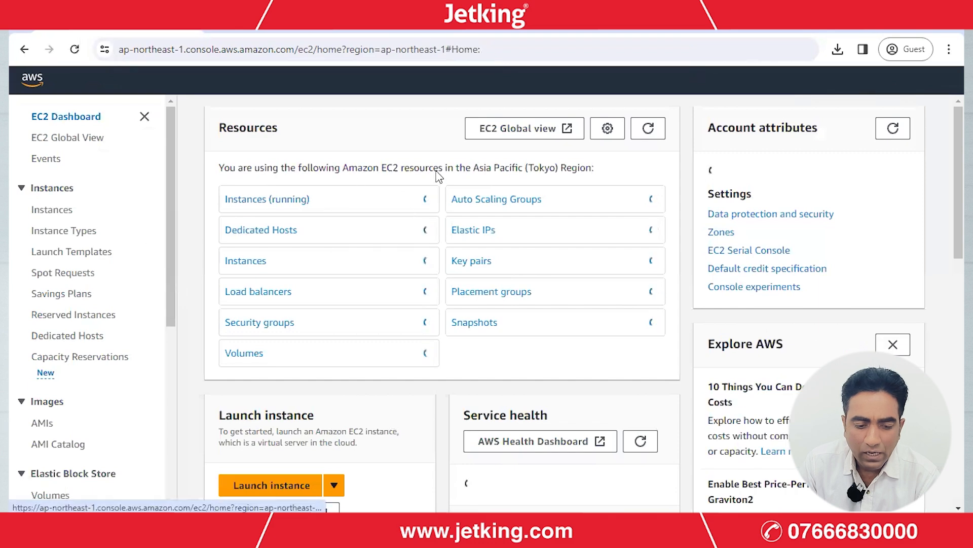
pyautogui.click(68, 214)
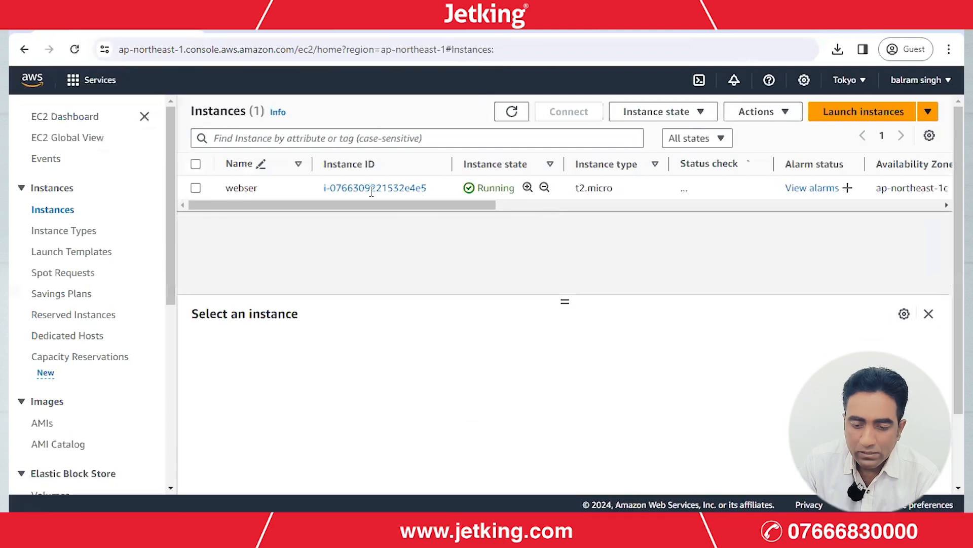
# Open the webser instance's summary, review its security details and open its launch-wizard-25 security group.
pyautogui.click(381, 190)
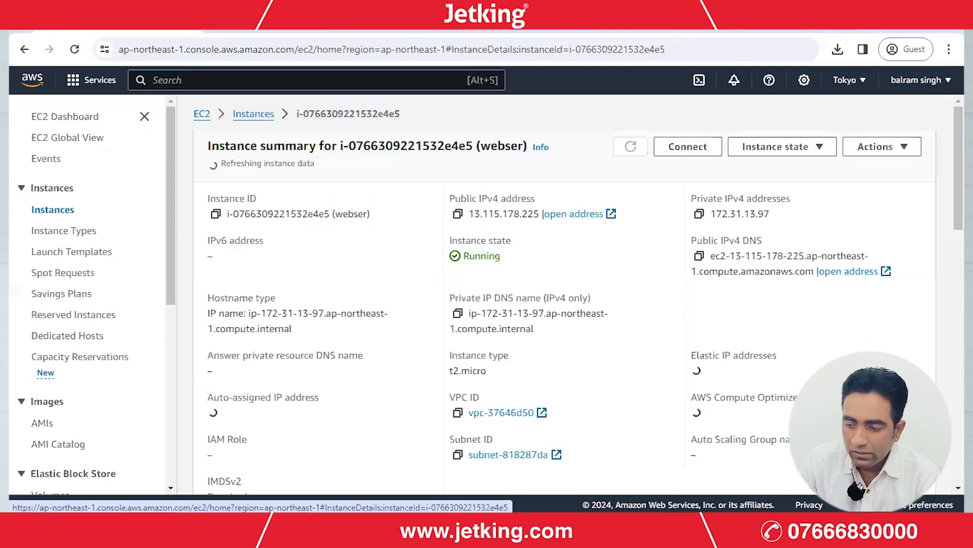
pyautogui.scroll(-2, 557, 294)
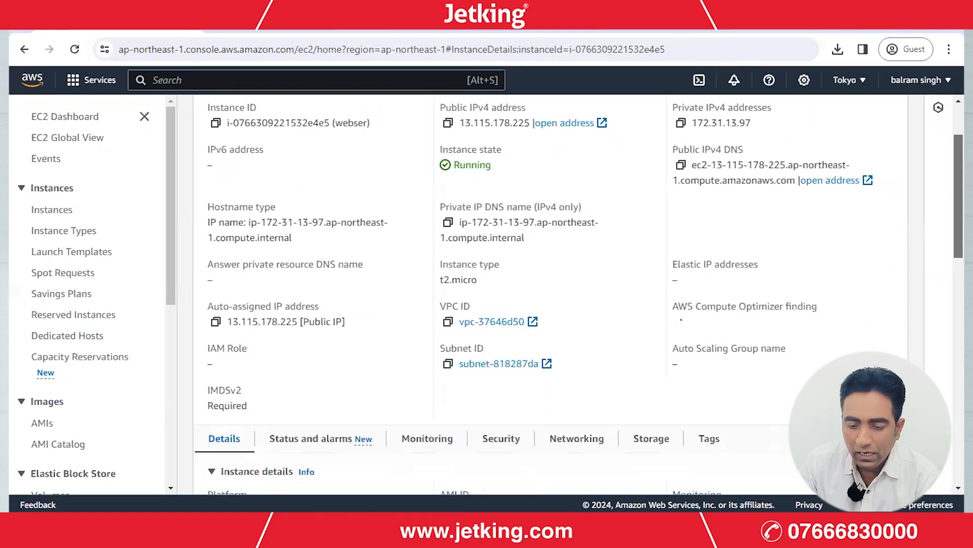
pyautogui.scroll(-2, 558, 294)
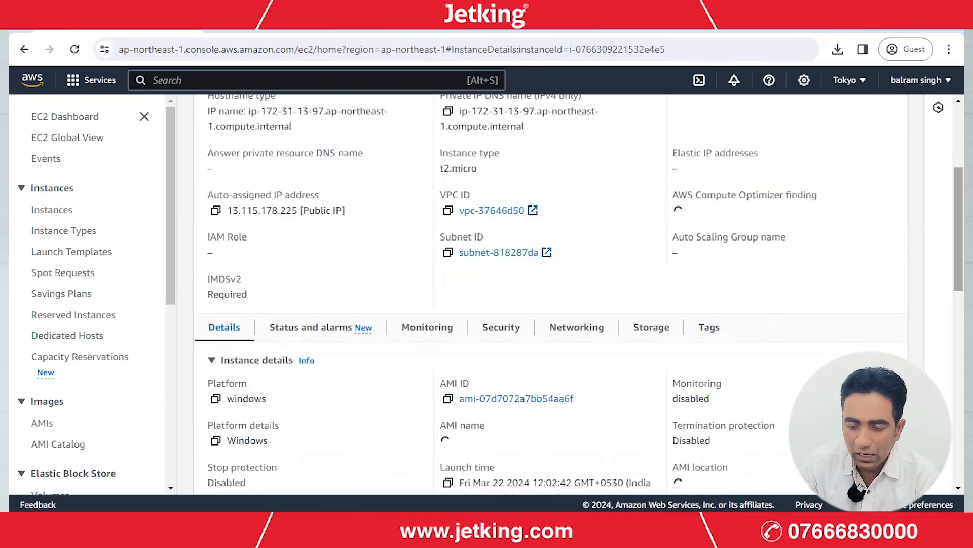
pyautogui.scroll(-2, 433, 315)
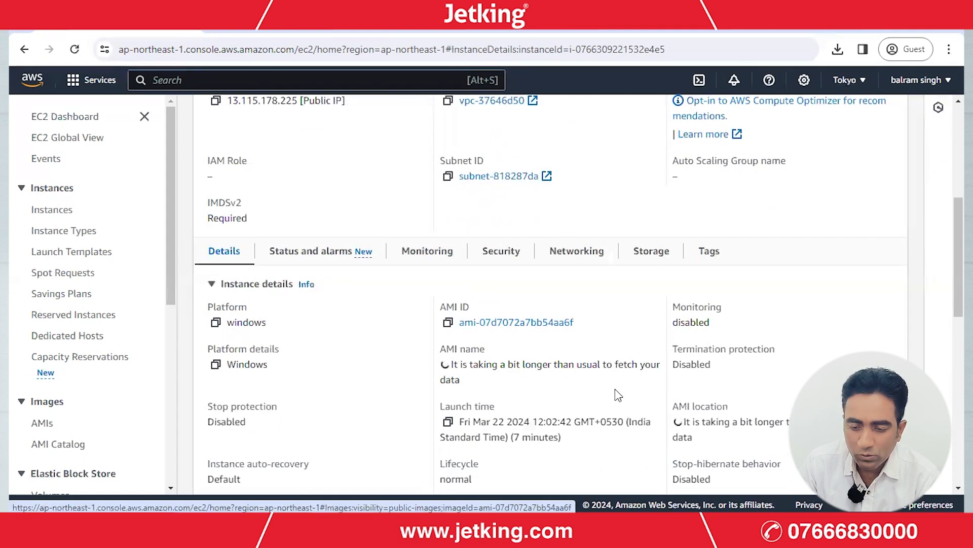
pyautogui.scroll(3, 520, 395)
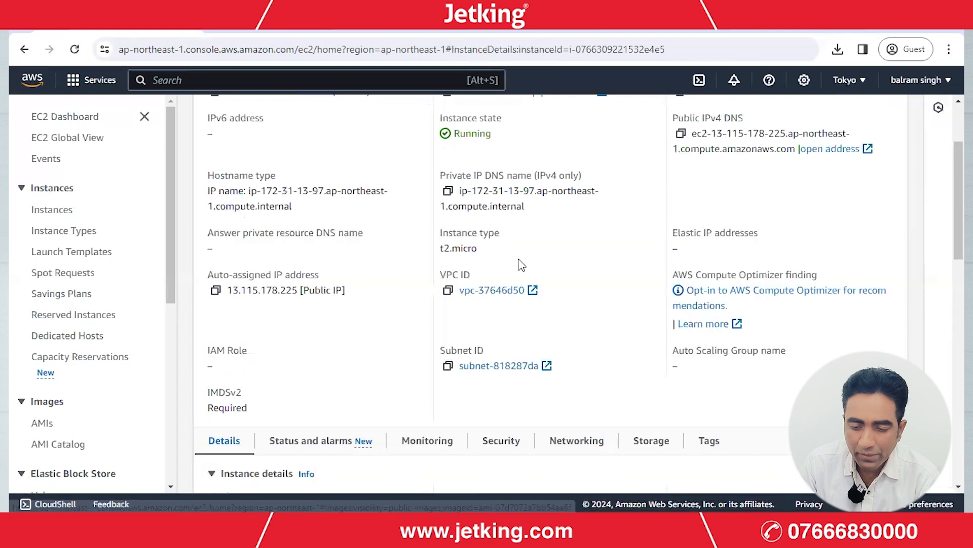
pyautogui.click(505, 444)
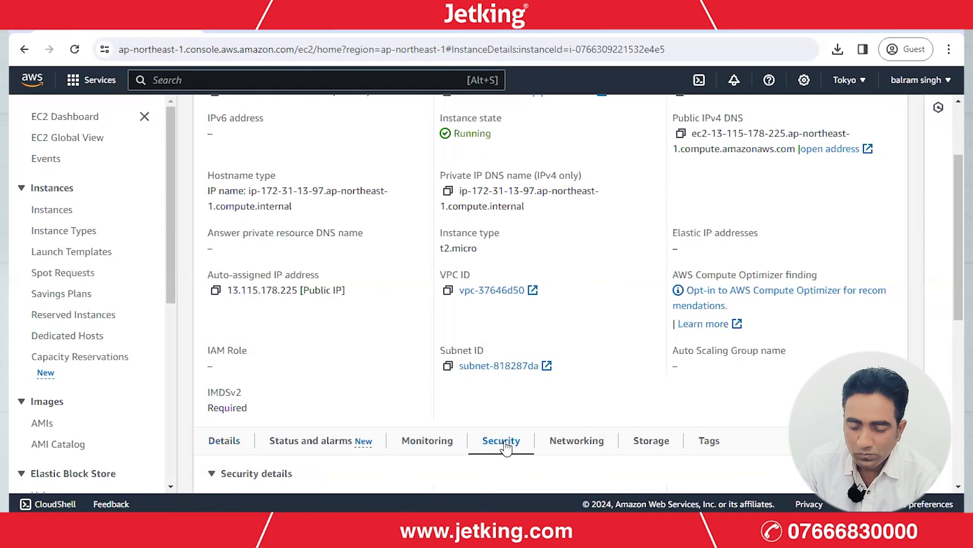
pyautogui.scroll(-5, 340, 422)
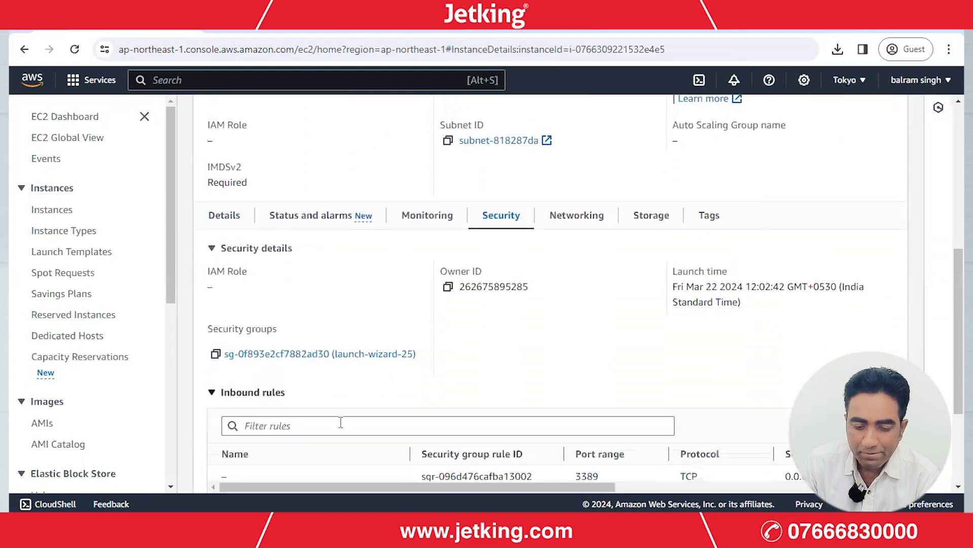
pyautogui.click(294, 355)
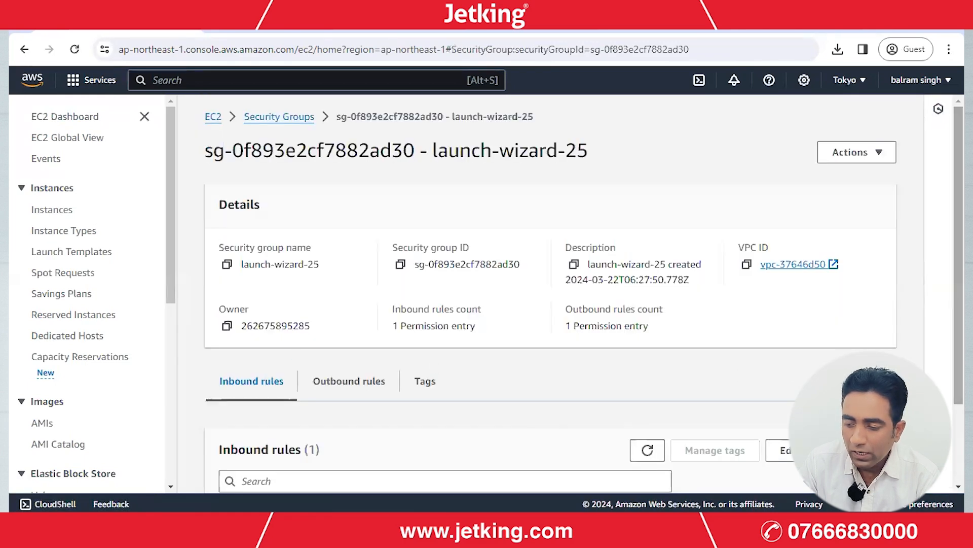
# Edit the inbound rules of the launch-wizard-25 security group and add a rule of type HTTP.
pyautogui.scroll(-2, 584, 293)
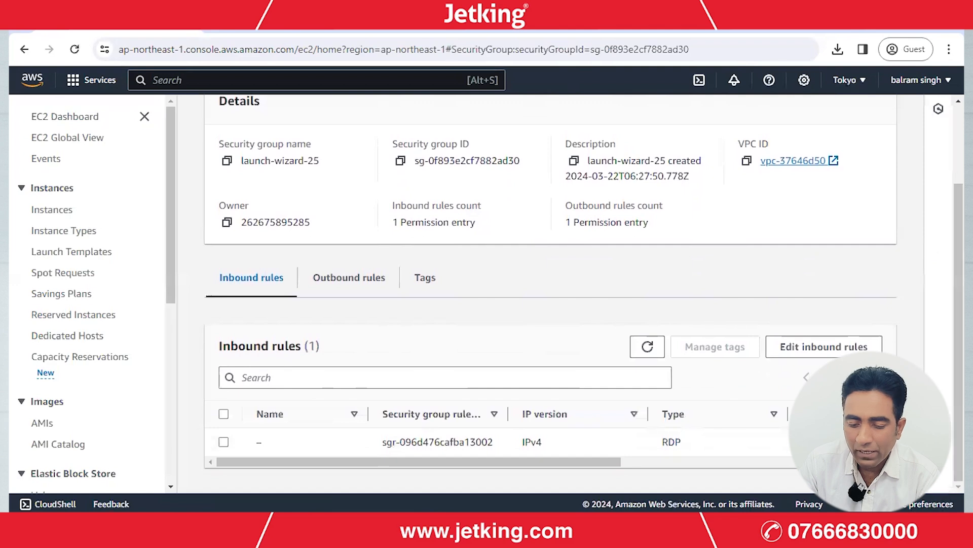
pyautogui.click(814, 348)
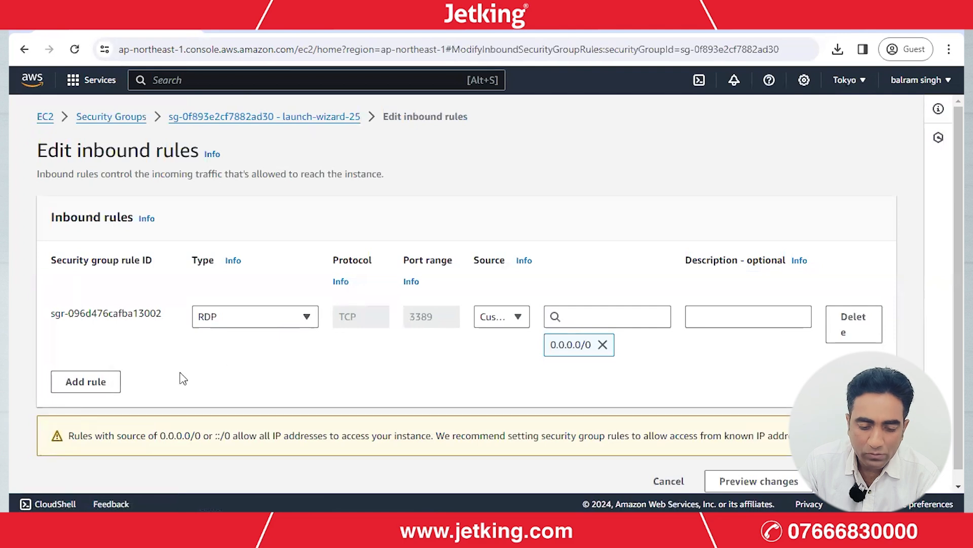
pyautogui.click(77, 383)
pyautogui.click(248, 394)
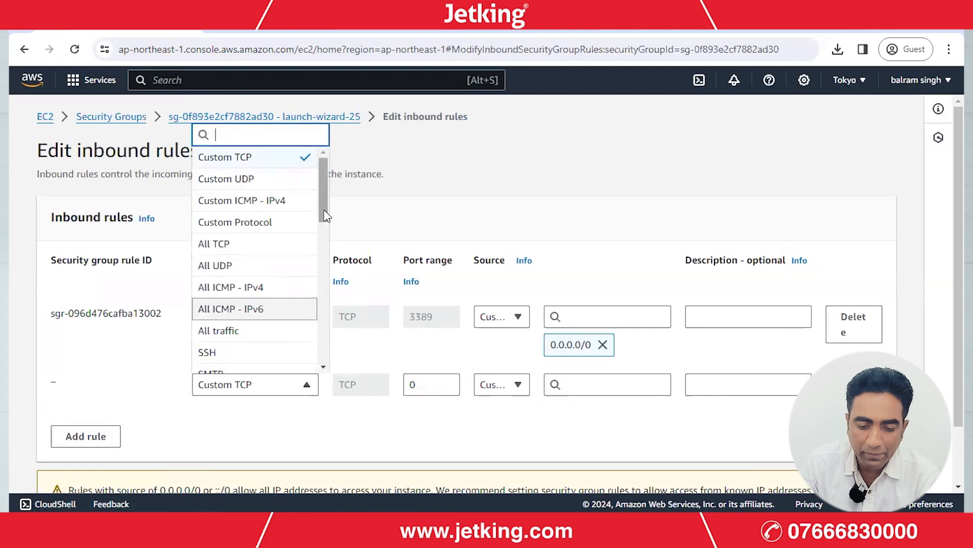
pyautogui.scroll(-4, 325, 242)
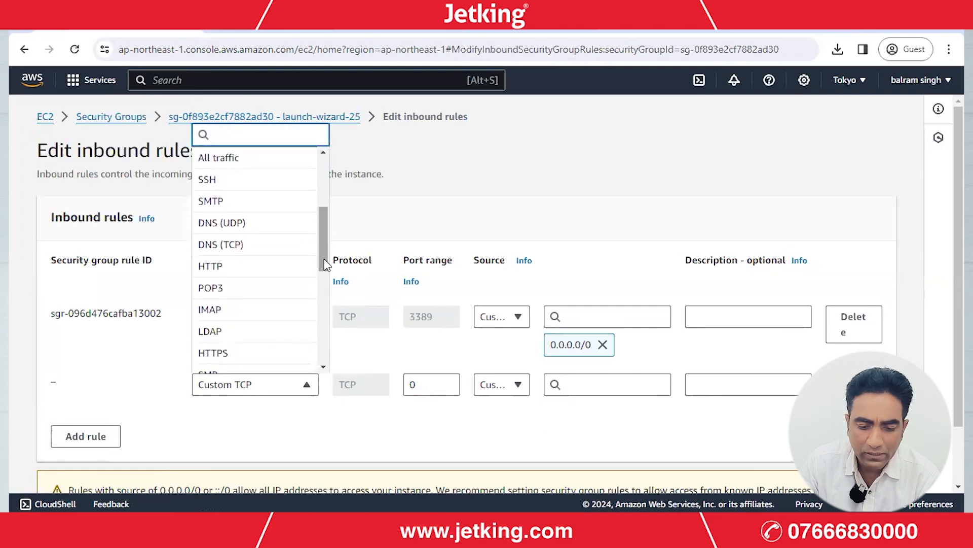
pyautogui.click(223, 273)
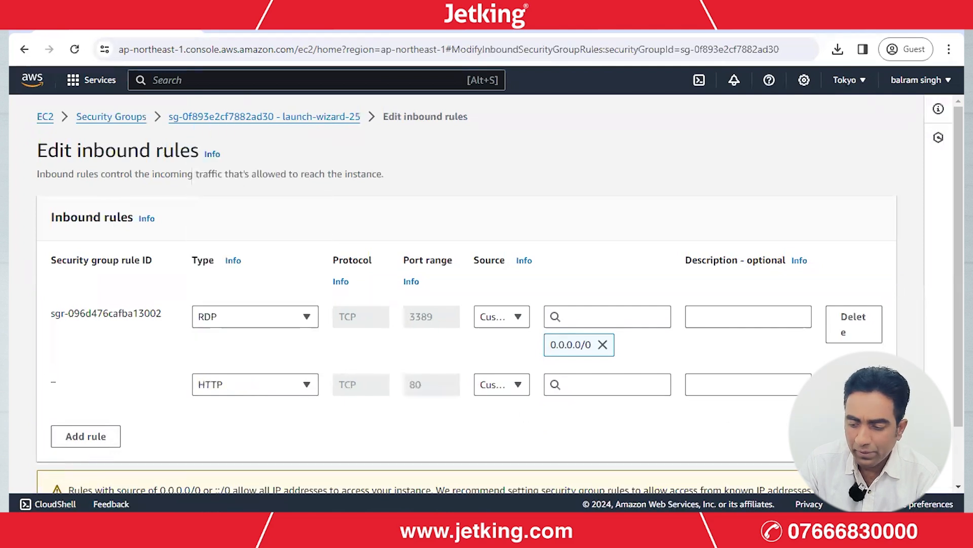
# Set the source of the HTTP rule to Anywhere-IPv4 and save the inbound rules.
pyautogui.scroll(-1, 524, 415)
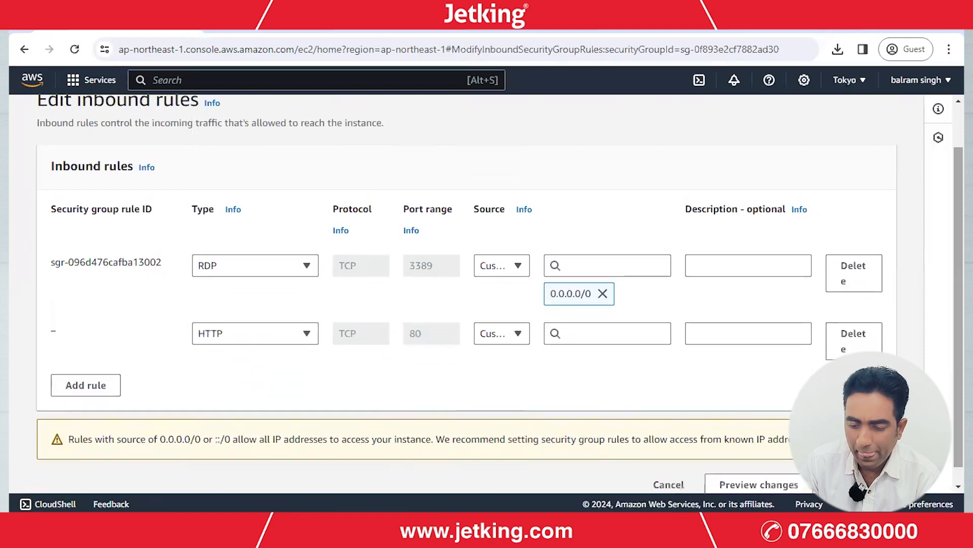
pyautogui.click(857, 485)
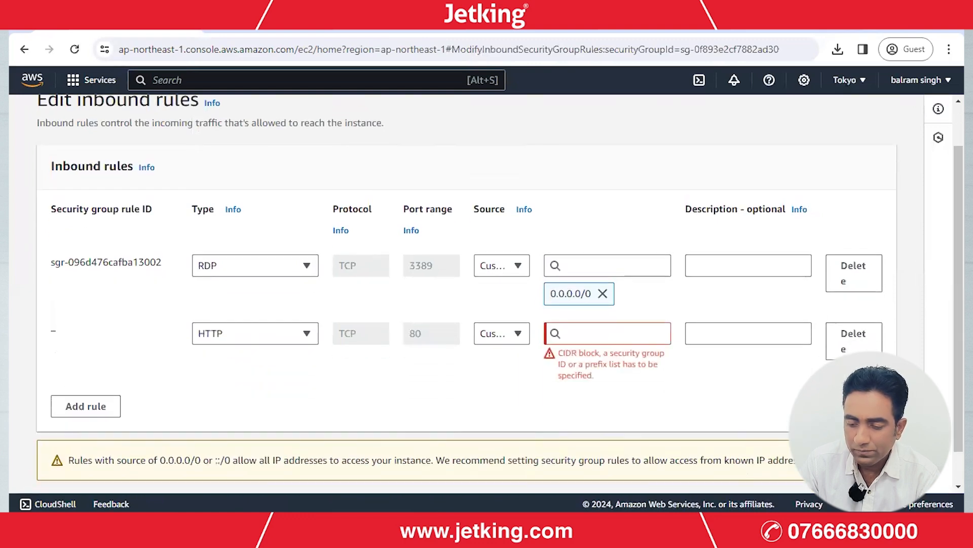
pyautogui.click(502, 334)
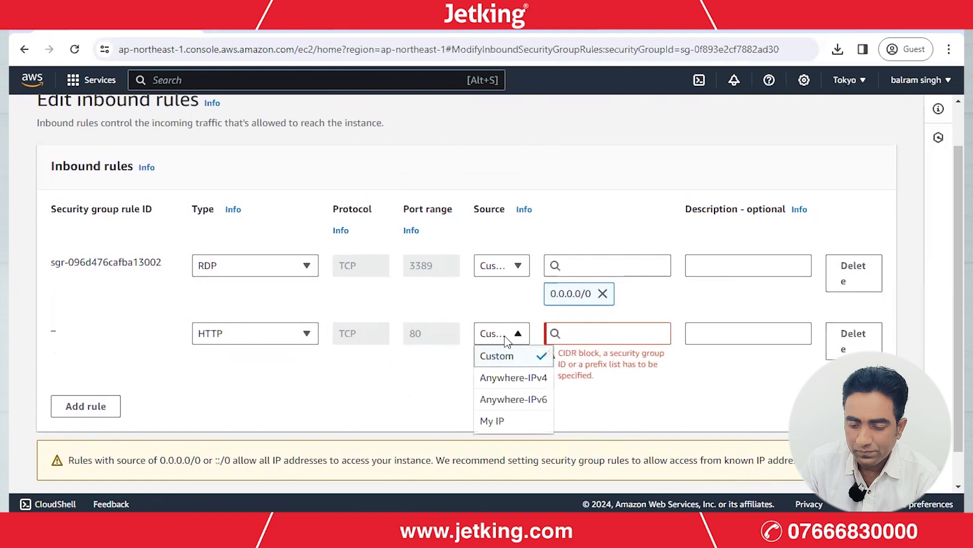
pyautogui.click(510, 376)
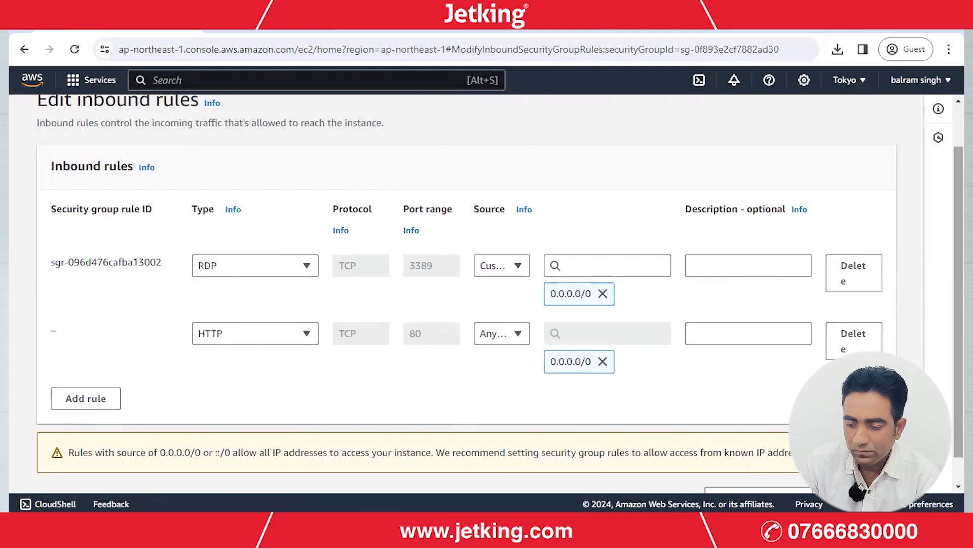
pyautogui.scroll(-1, 500, 292)
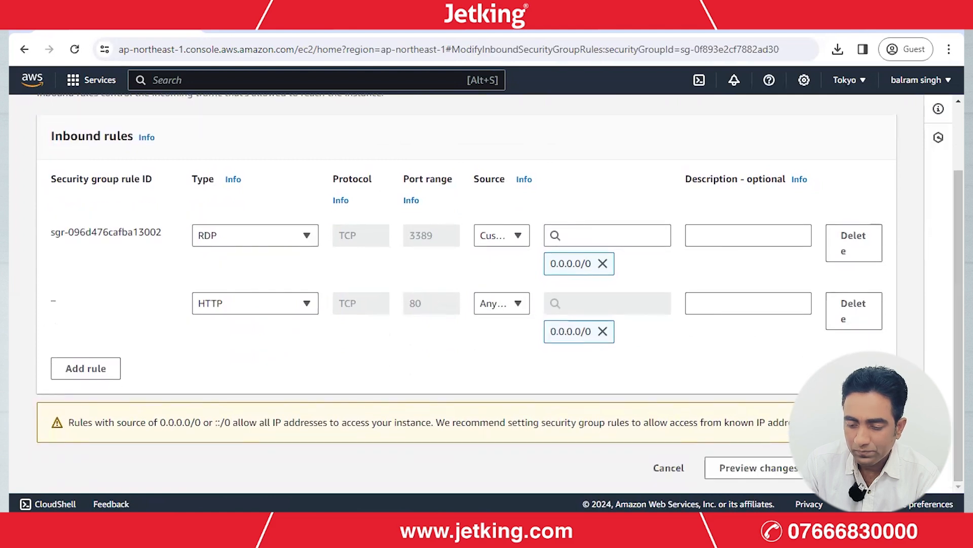
pyautogui.click(857, 467)
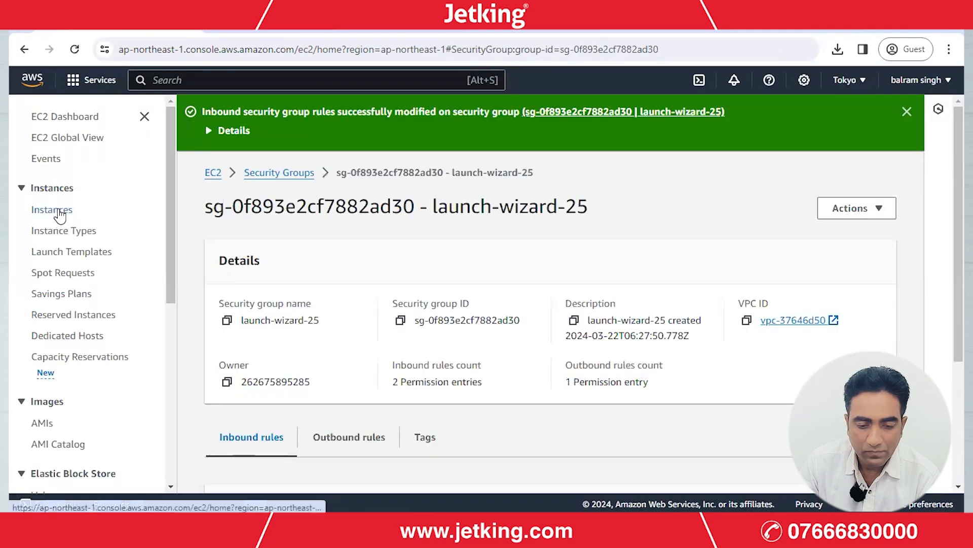
# Open the RDP client connection options of the webser instance and save the remote desktop file as webser (1) in Downloads.
pyautogui.click(53, 209)
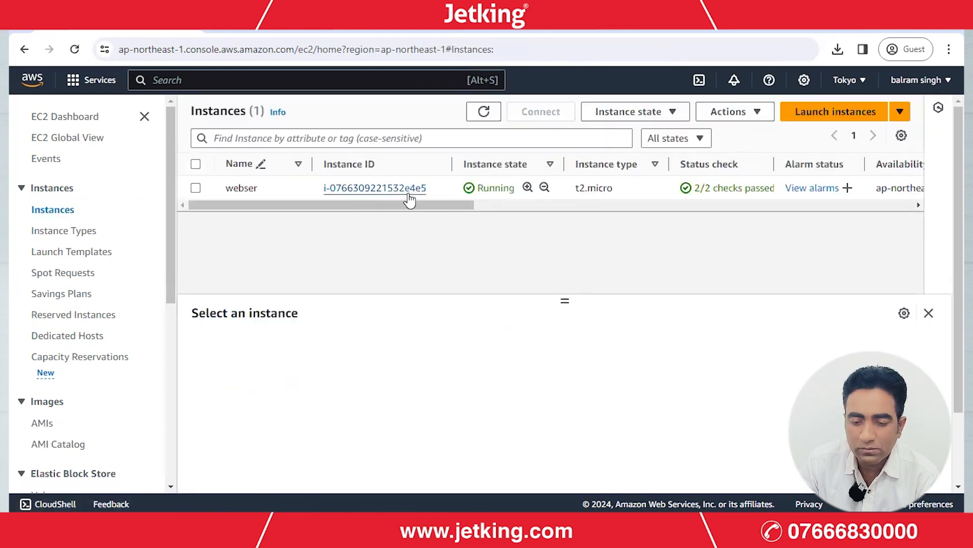
pyautogui.click(368, 191)
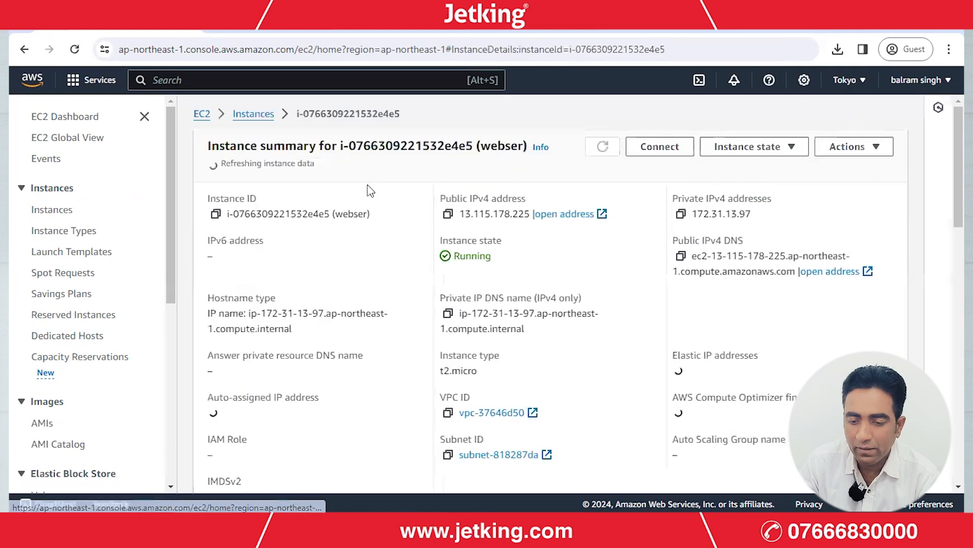
pyautogui.click(670, 148)
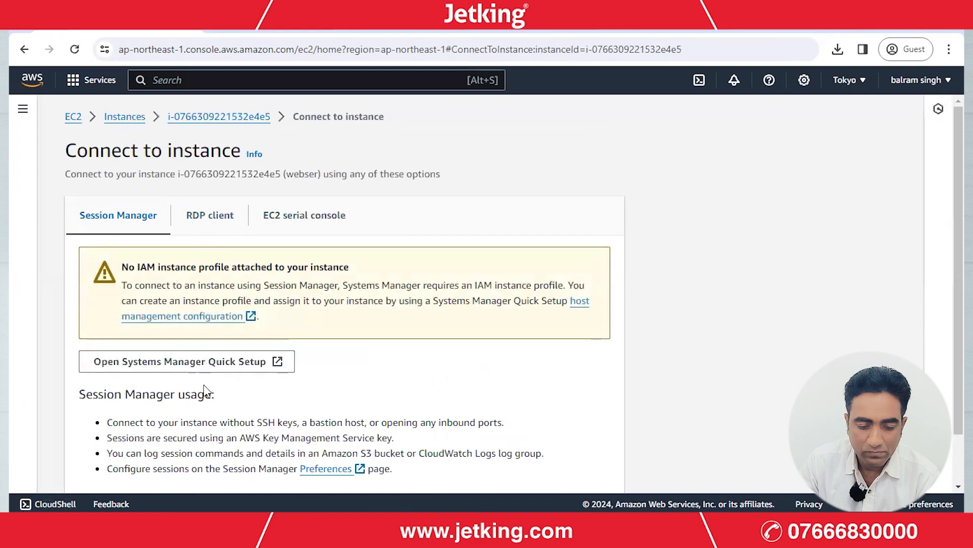
pyautogui.click(212, 217)
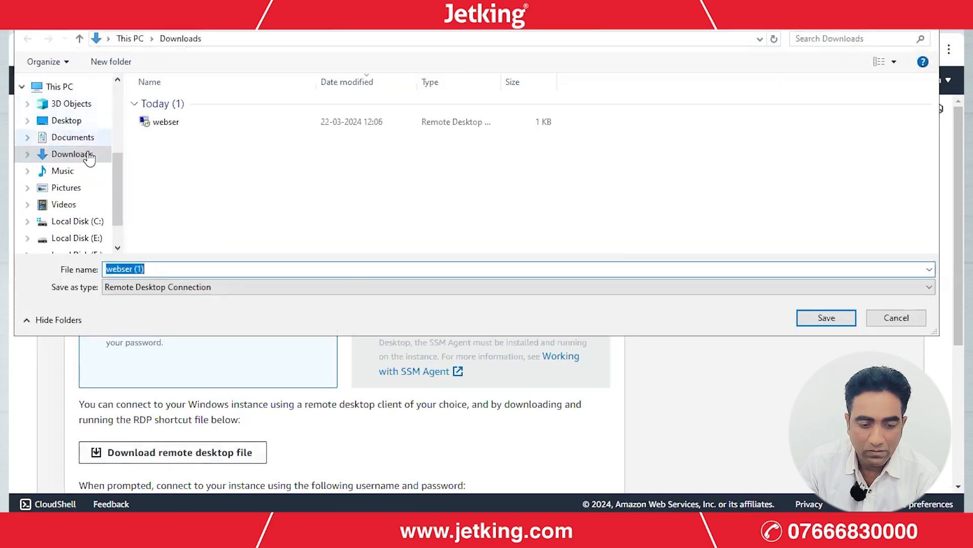
pyautogui.click(839, 319)
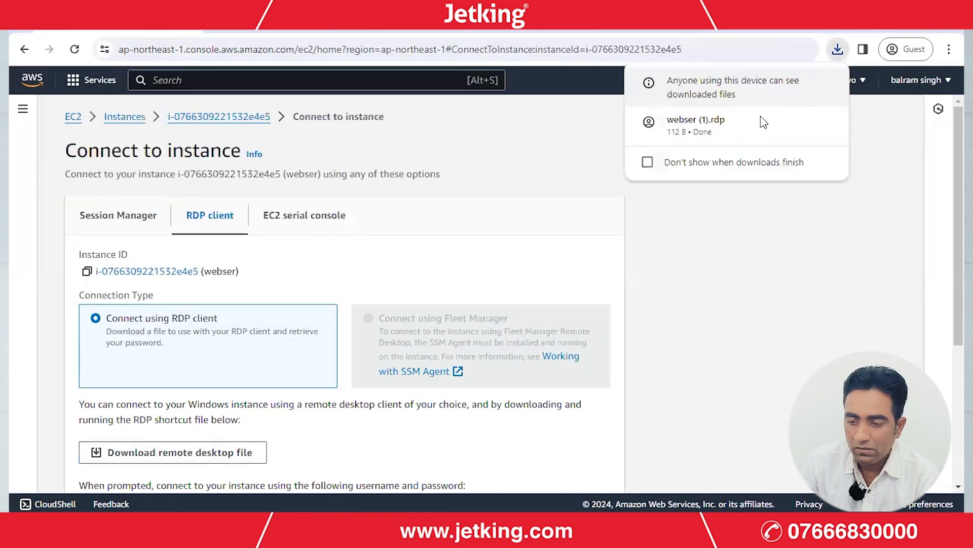
# Try to connect to the instance with webser (1).rdp despite the unidentified publisher, and close the Remote Desktop Connection message.
pyautogui.click(699, 127)
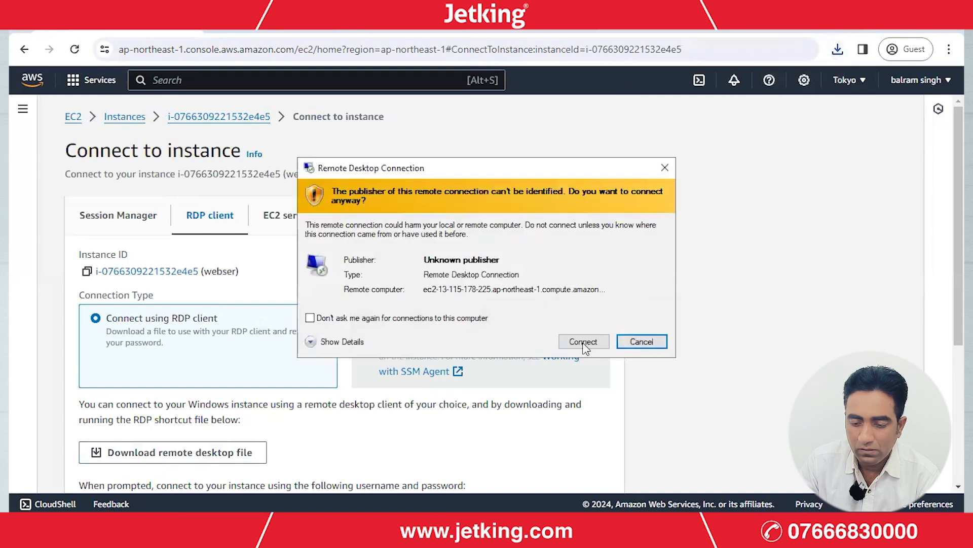
pyautogui.click(585, 340)
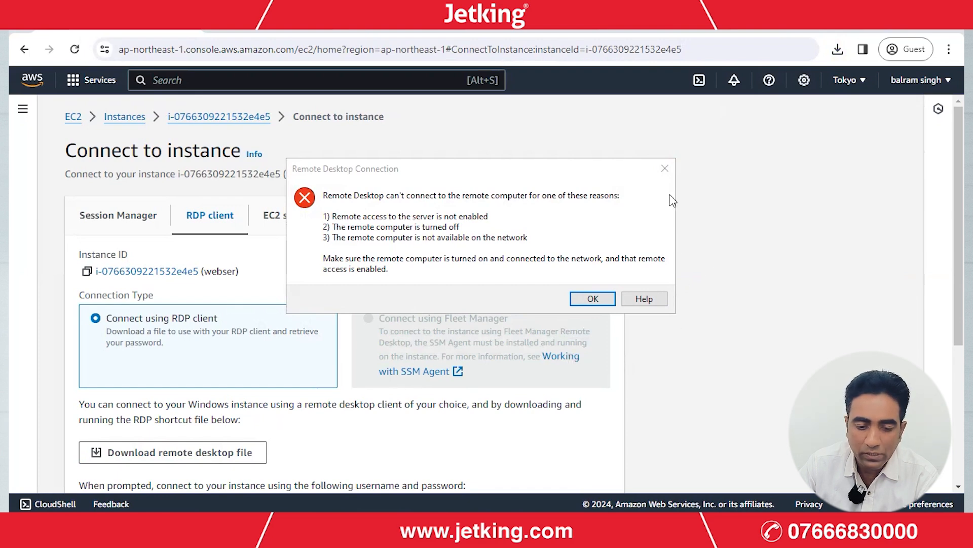
pyautogui.click(664, 169)
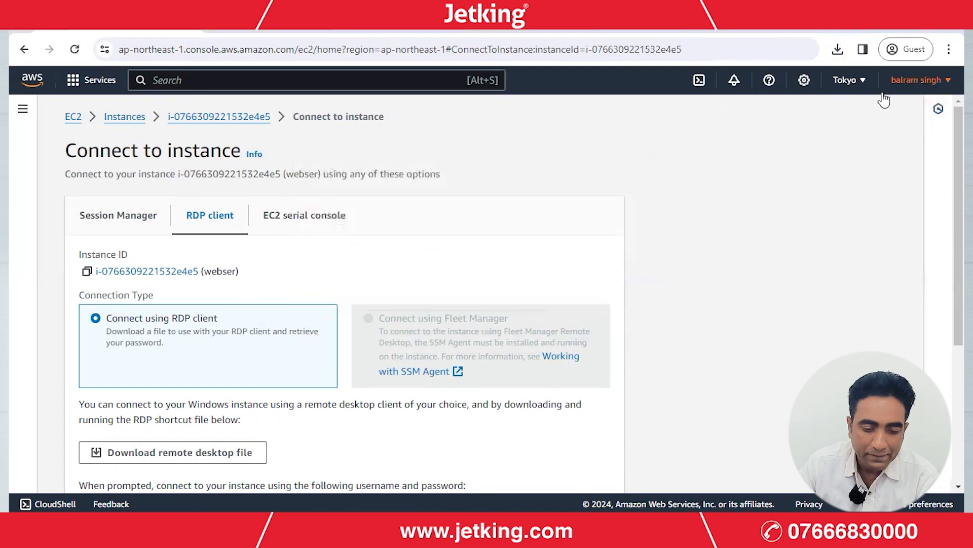
# Switch to the US East (N. Virginia) region and start launching a new instance from its EC2 instances list.
pyautogui.click(861, 83)
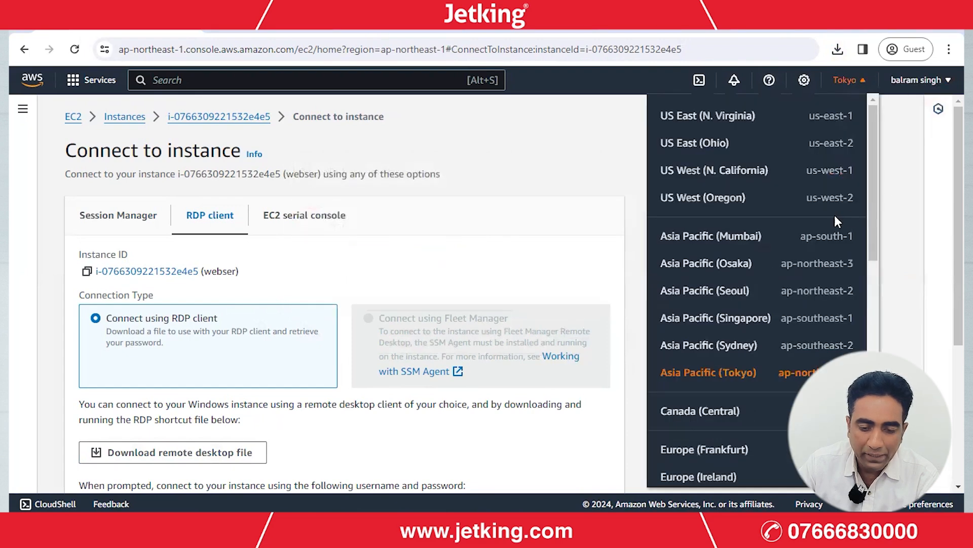
pyautogui.click(731, 118)
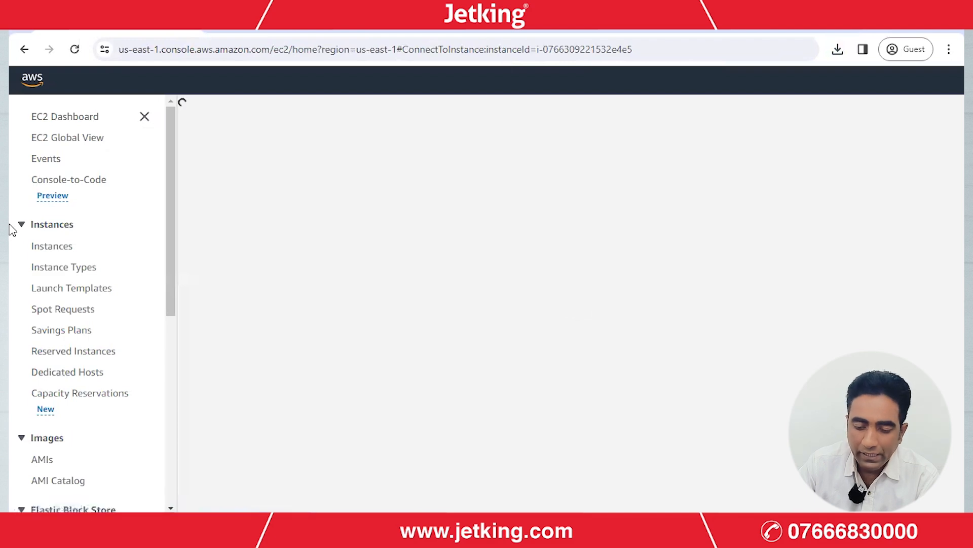
pyautogui.click(52, 251)
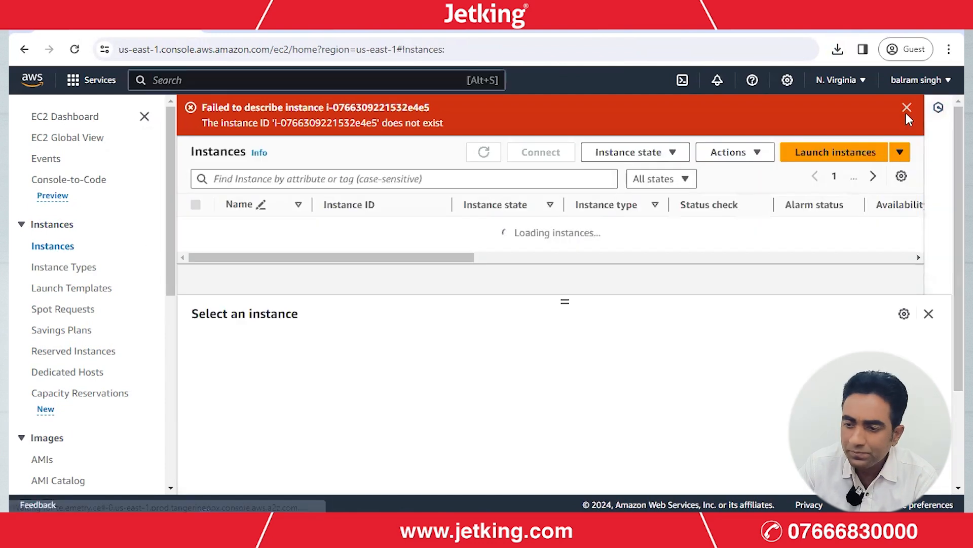
pyautogui.click(907, 108)
pyautogui.click(849, 115)
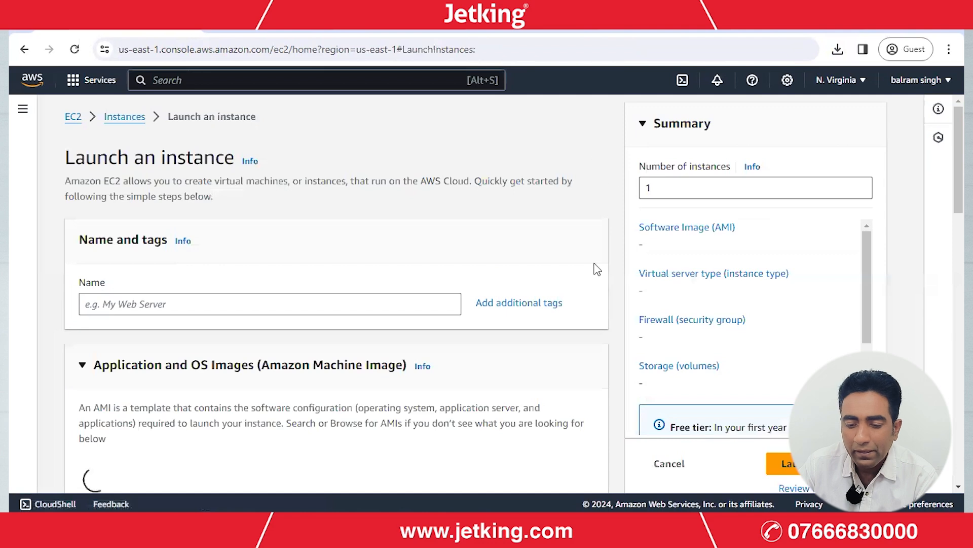
# Name the new instance web2 and choose Windows as its quick-start operating system image.
pyautogui.click(159, 305)
pyautogui.write('web')
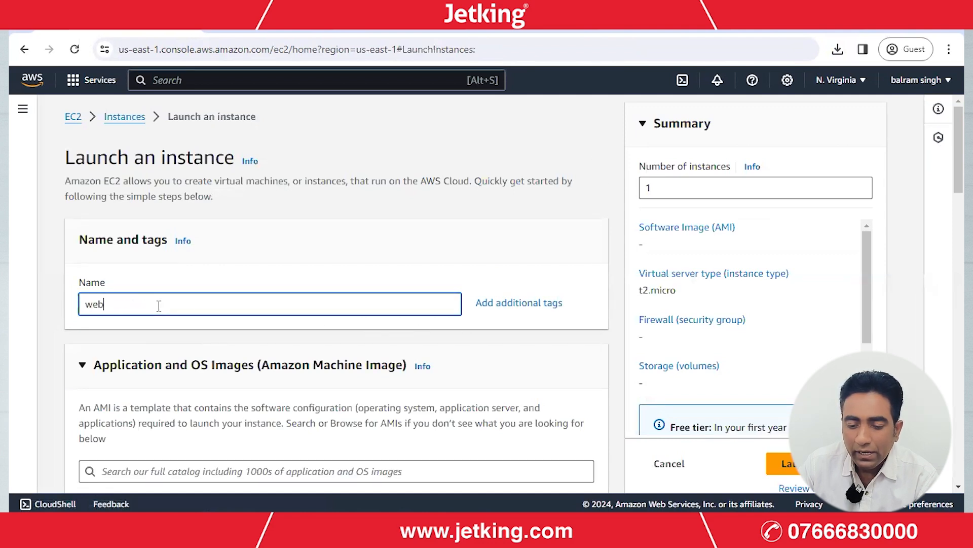
pyautogui.write('2')
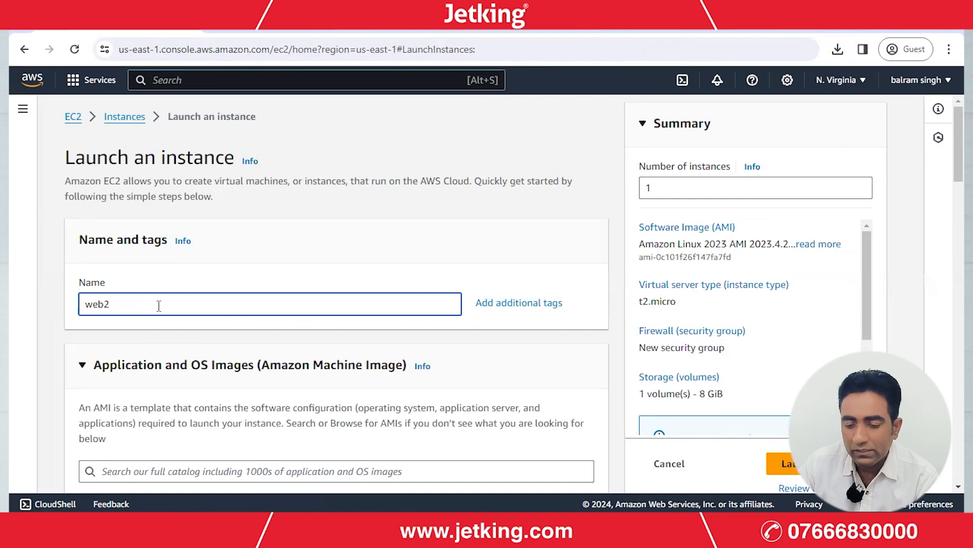
pyautogui.scroll(-5, 335, 300)
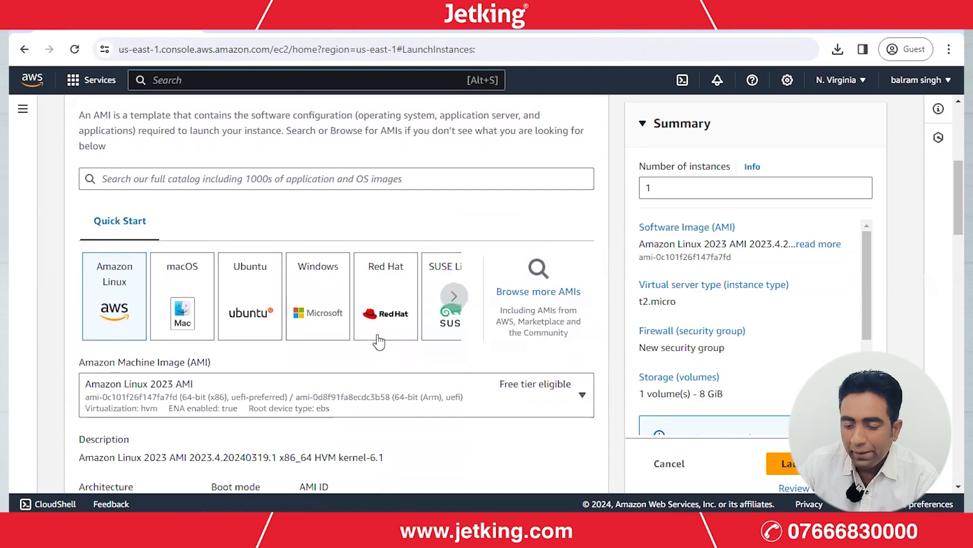
pyautogui.click(316, 294)
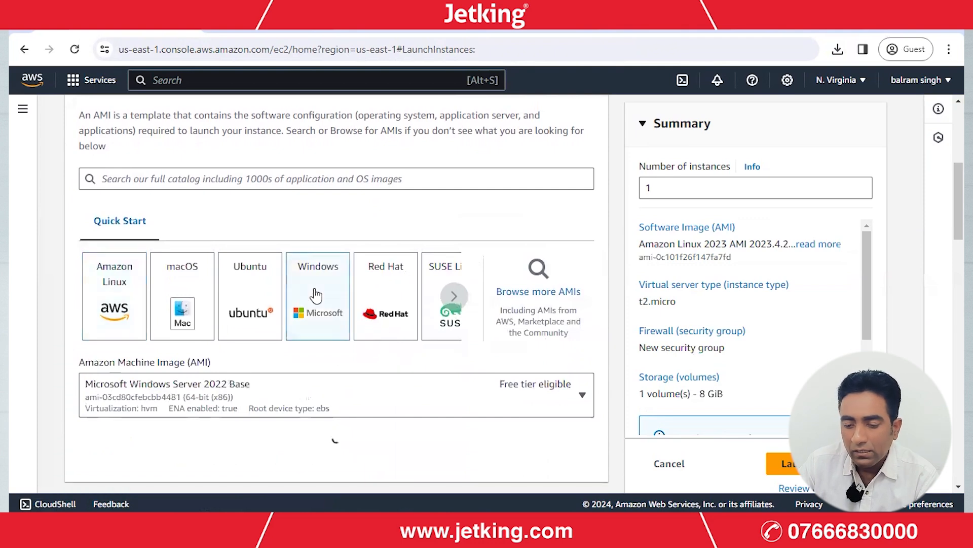
# Choose Microsoft Windows Server 2016 Base as the Amazon Machine Image for the new instance.
pyautogui.scroll(-4, 335, 294)
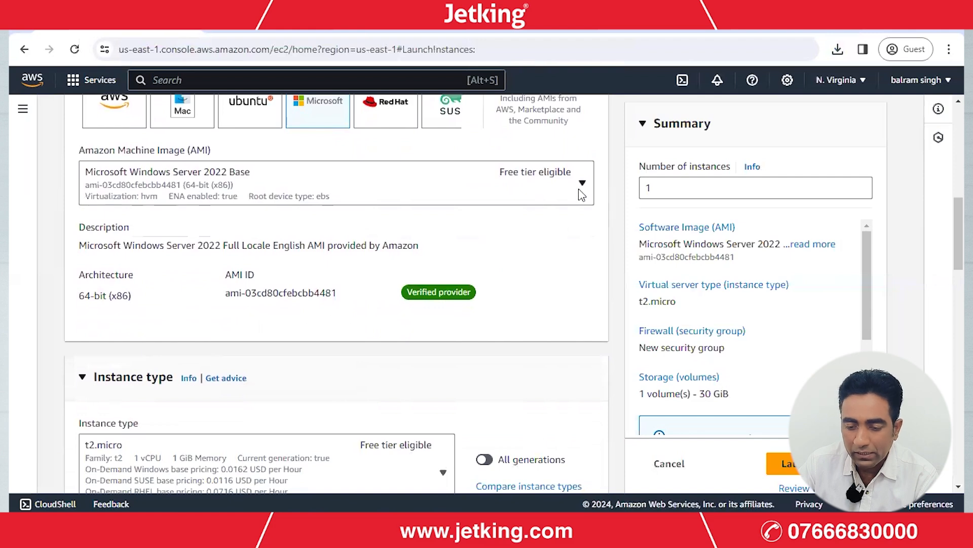
pyautogui.click(582, 195)
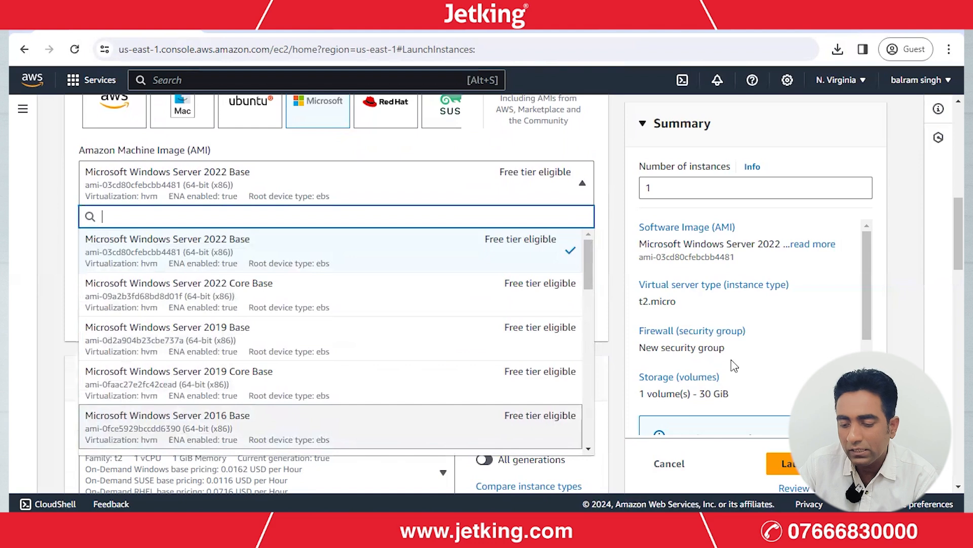
pyautogui.press('Return')
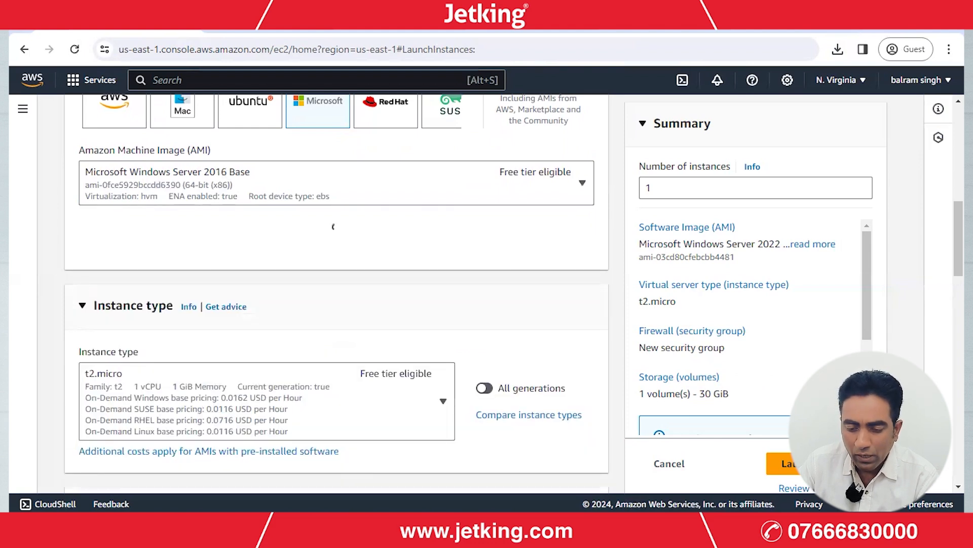
# Create an RSA key pair named too1 in .pem format for the instance and save its key file in Downloads.
pyautogui.scroll(-6, 337, 294)
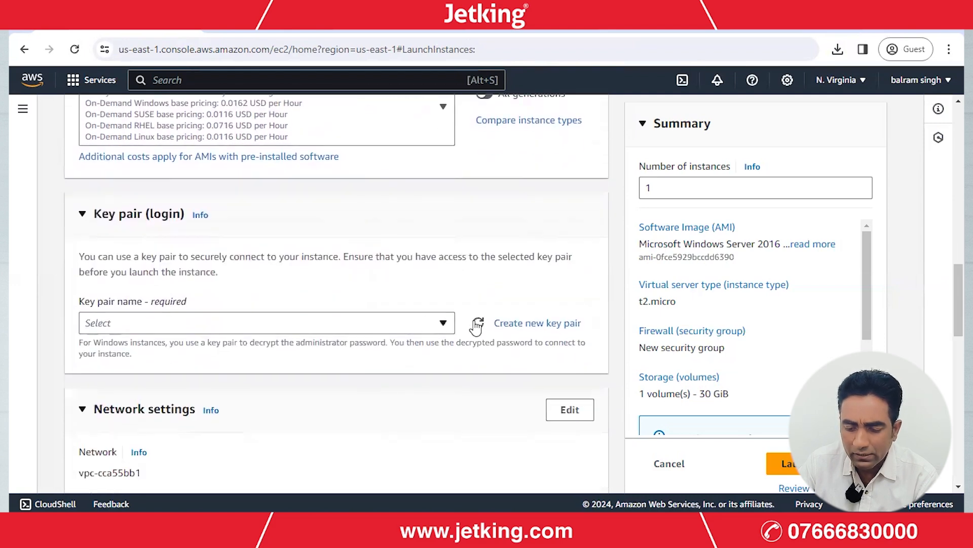
pyautogui.click(533, 324)
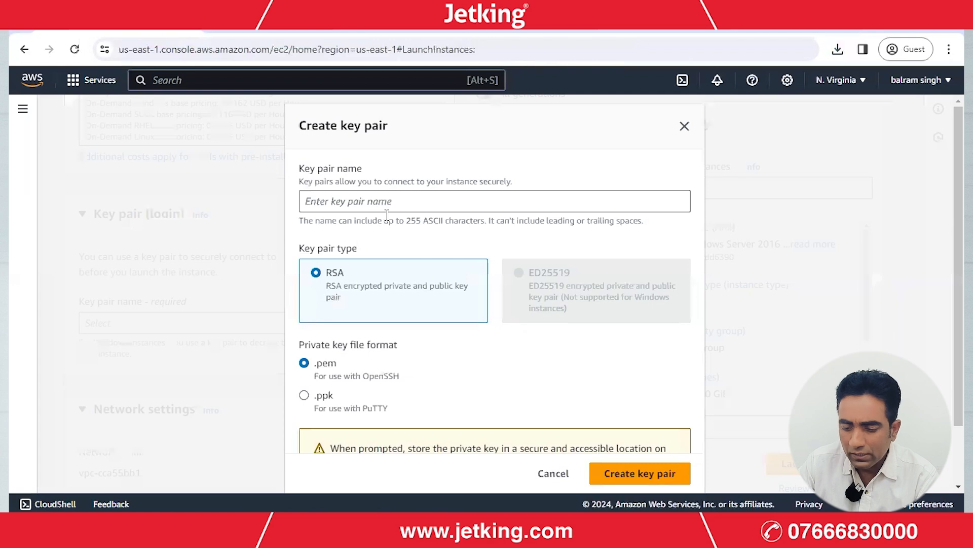
pyautogui.click(364, 204)
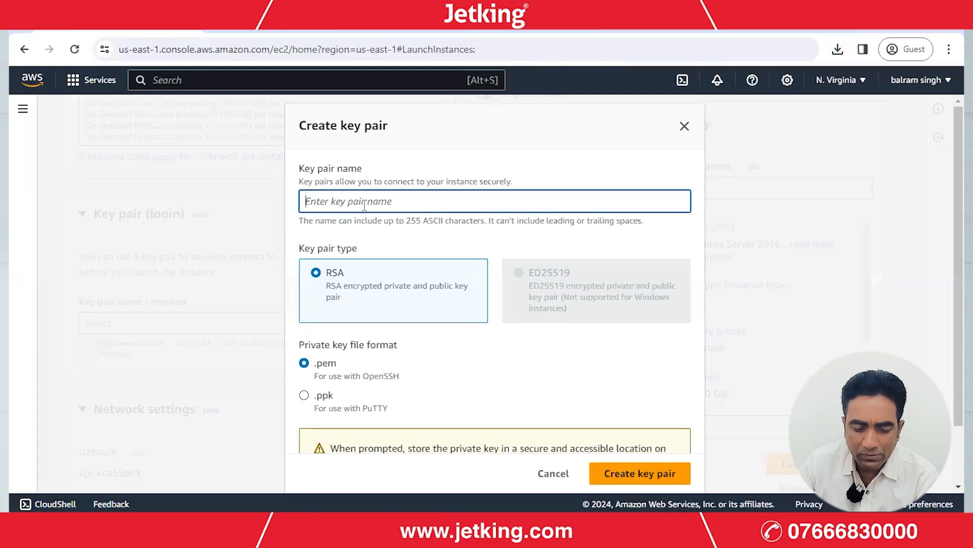
pyautogui.write('to')
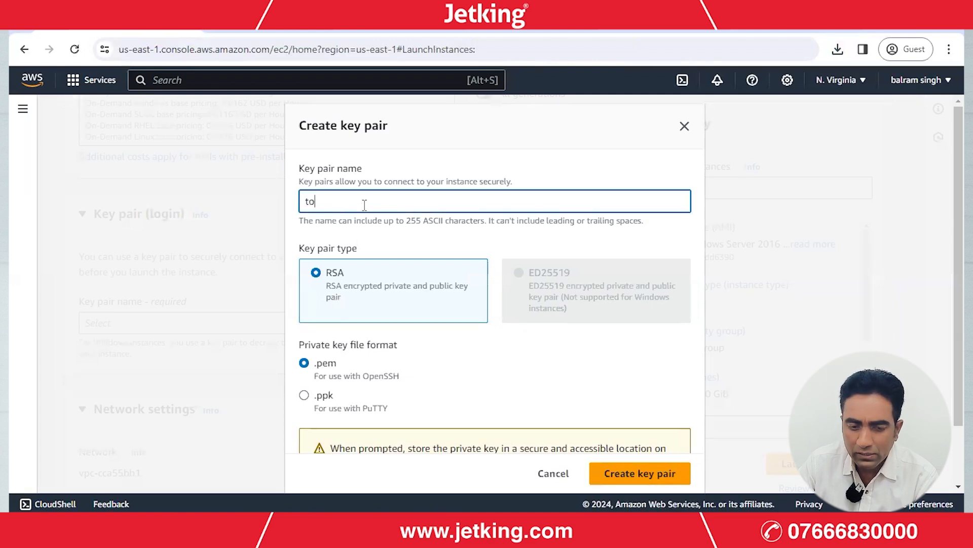
pyautogui.write('1')
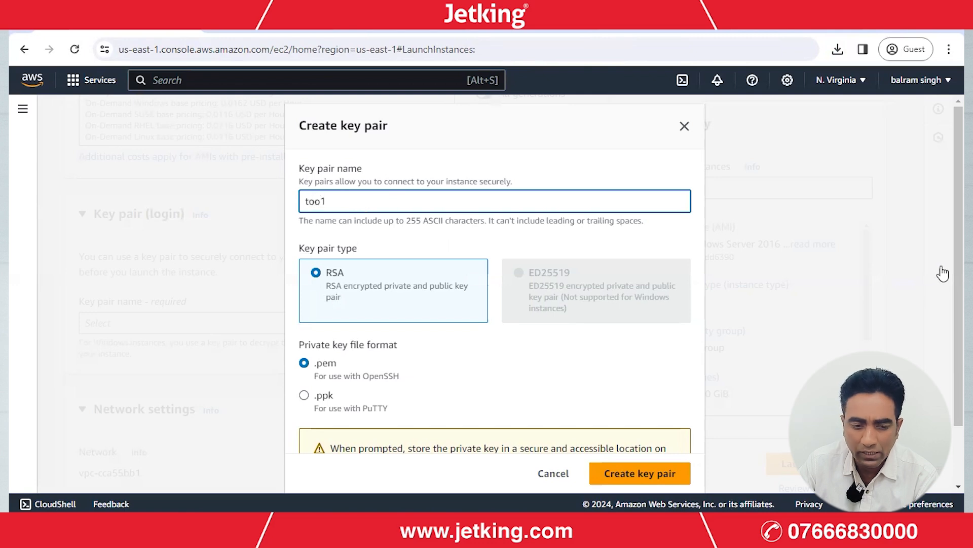
pyautogui.scroll(-2, 494, 274)
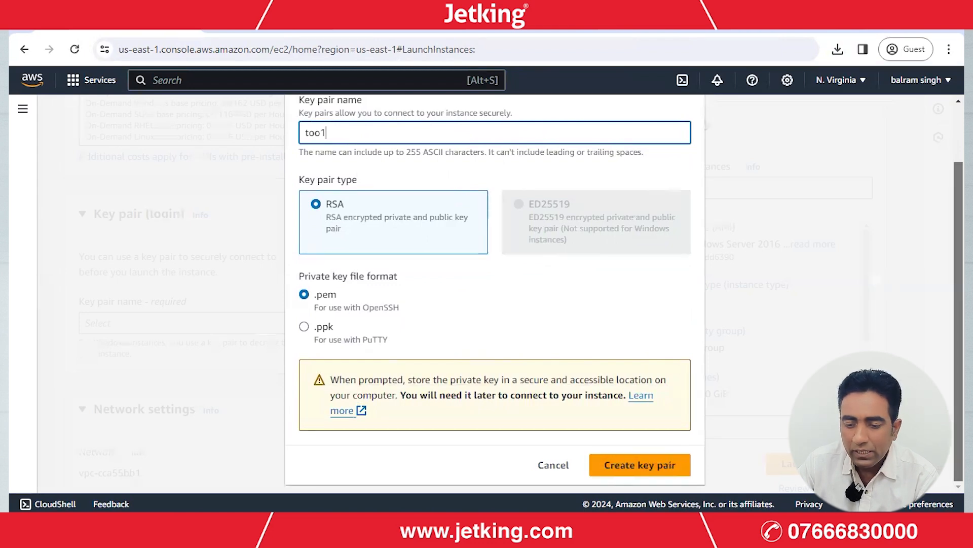
pyautogui.click(663, 465)
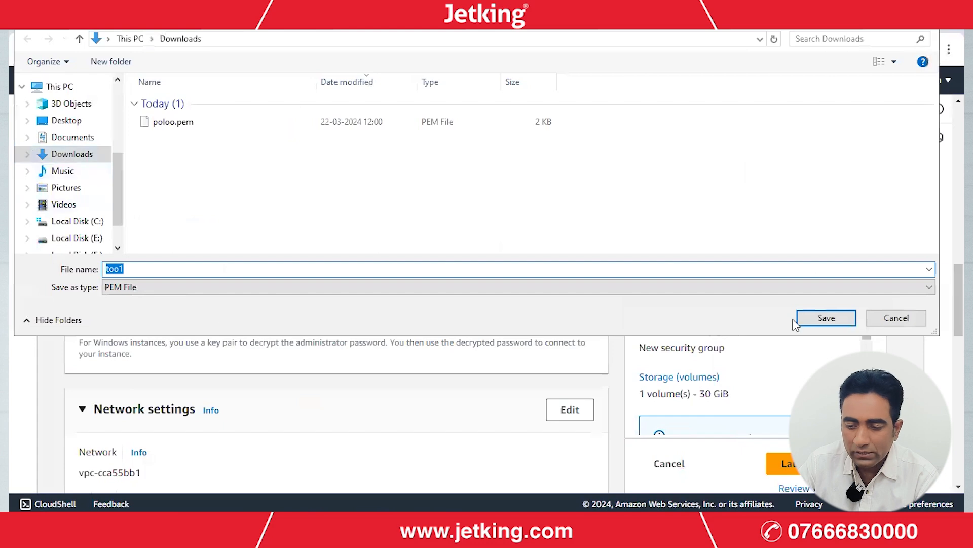
pyautogui.click(805, 316)
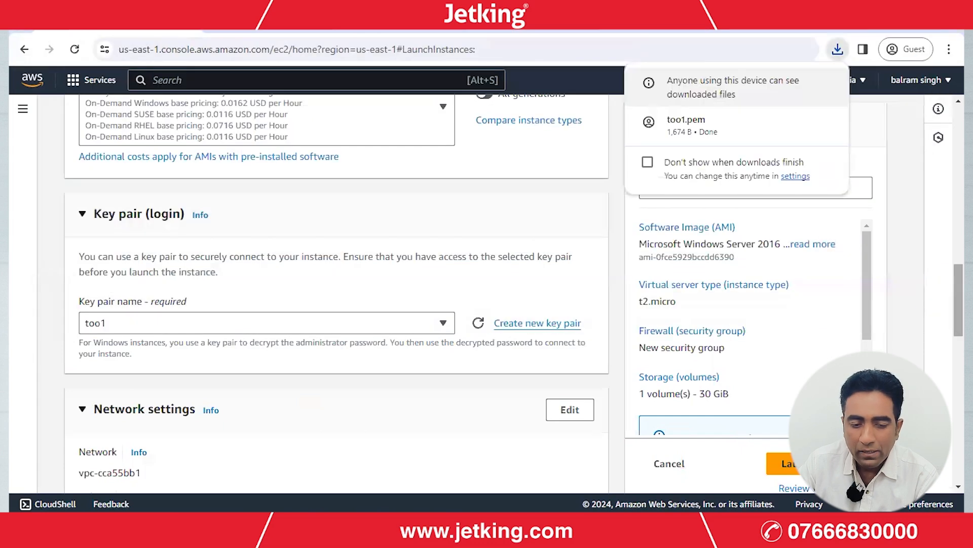
# Edit the instance's network settings and choose subnet-3a482c34 in availability zone us-east-1f.
pyautogui.scroll(-4, 336, 294)
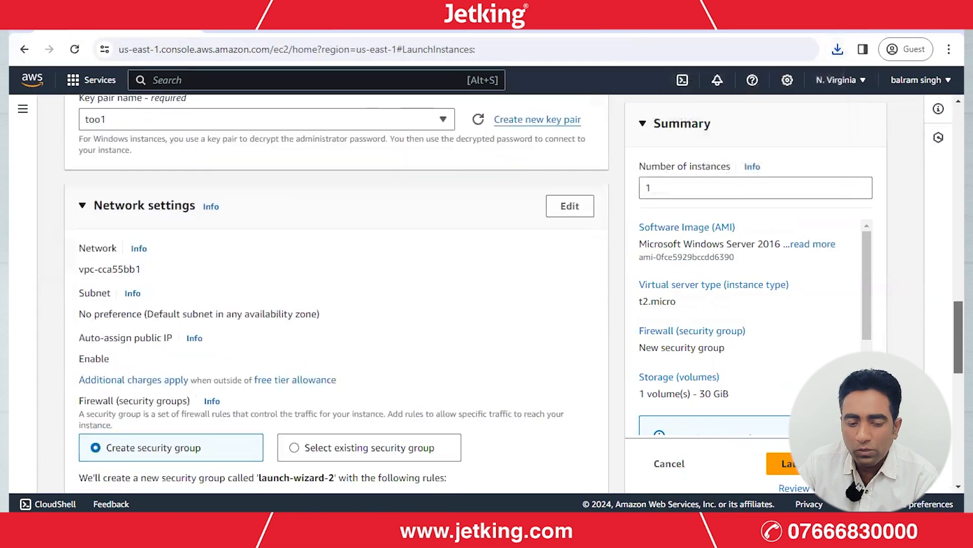
pyautogui.moveTo(958, 338); pyautogui.dragTo(958, 343)
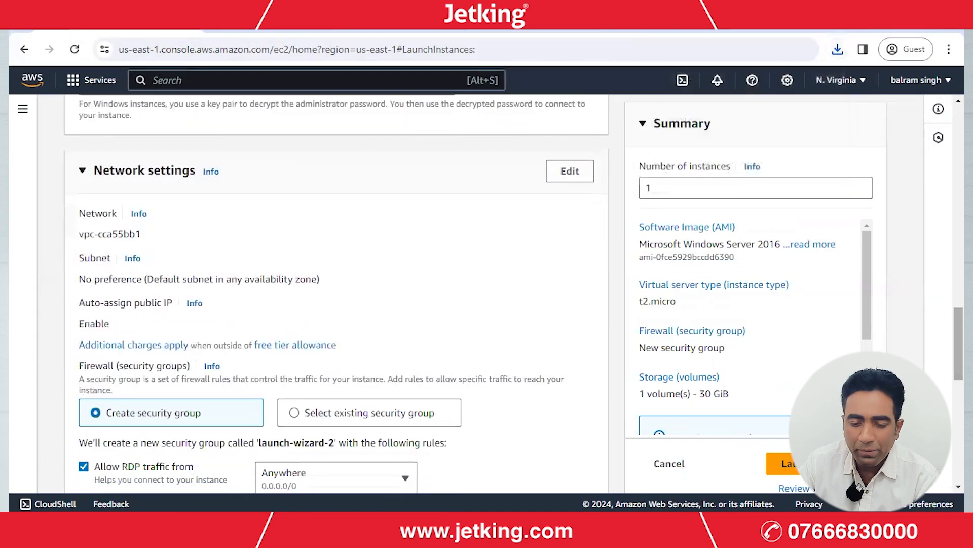
pyautogui.click(569, 172)
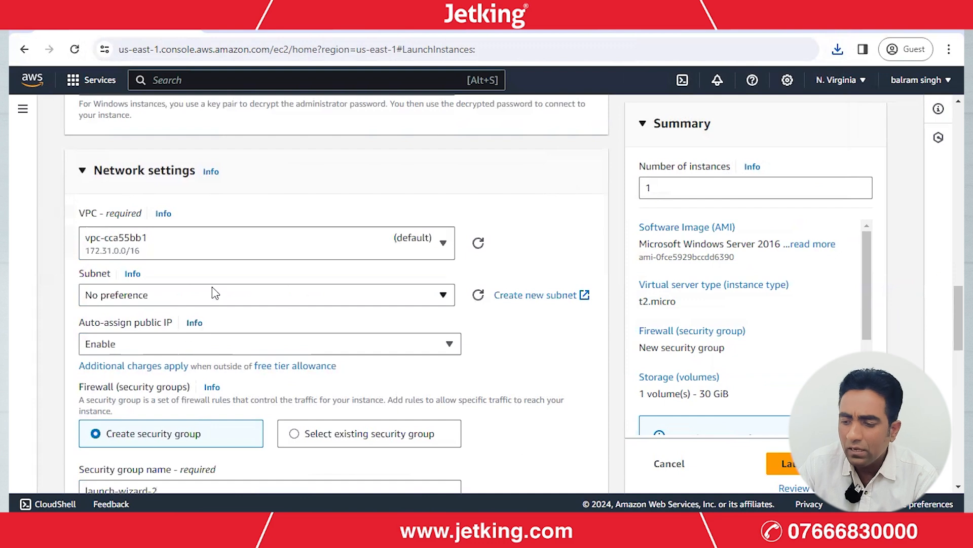
pyautogui.click(197, 302)
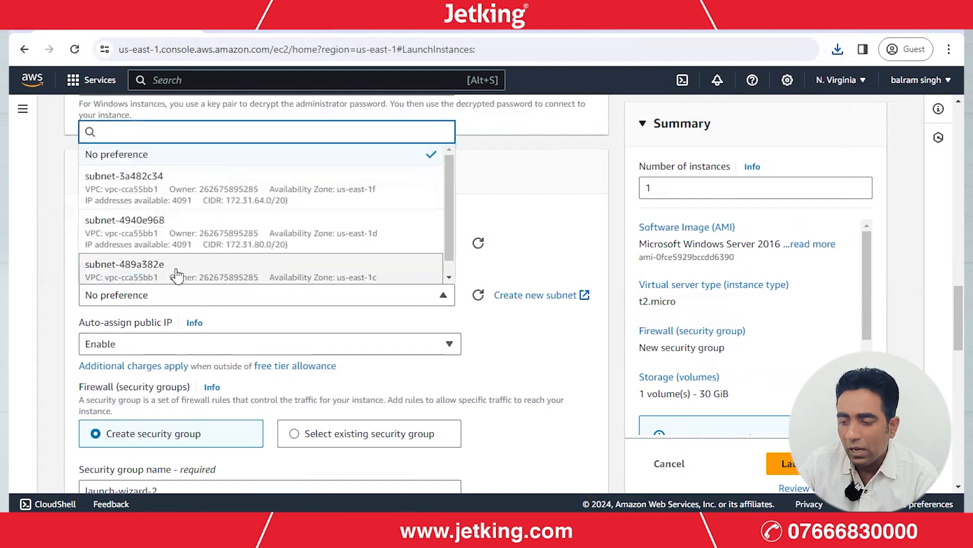
pyautogui.click(204, 209)
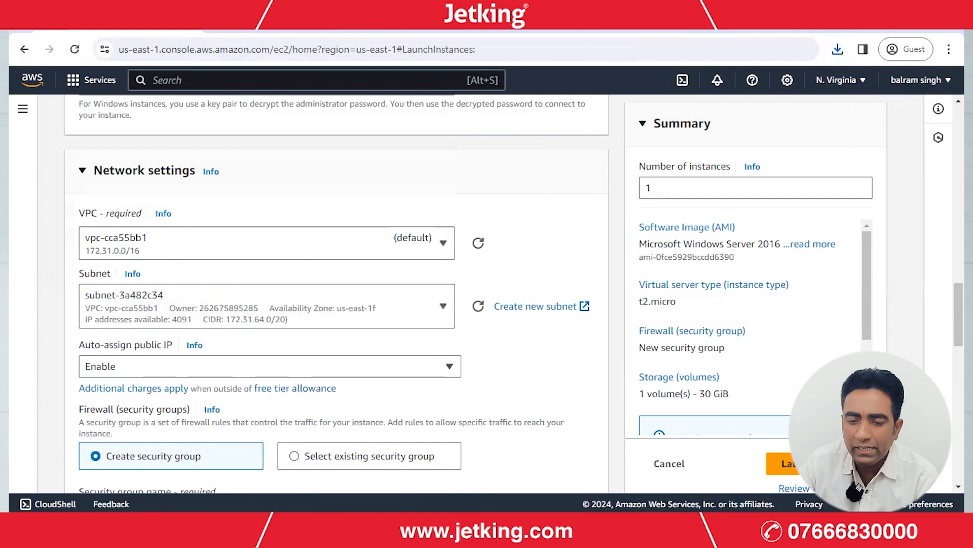
# Launch the instance, keeping the new security group with its RDP rule and the 30 GiB gp2 root volume.
pyautogui.scroll(-4, 334, 294)
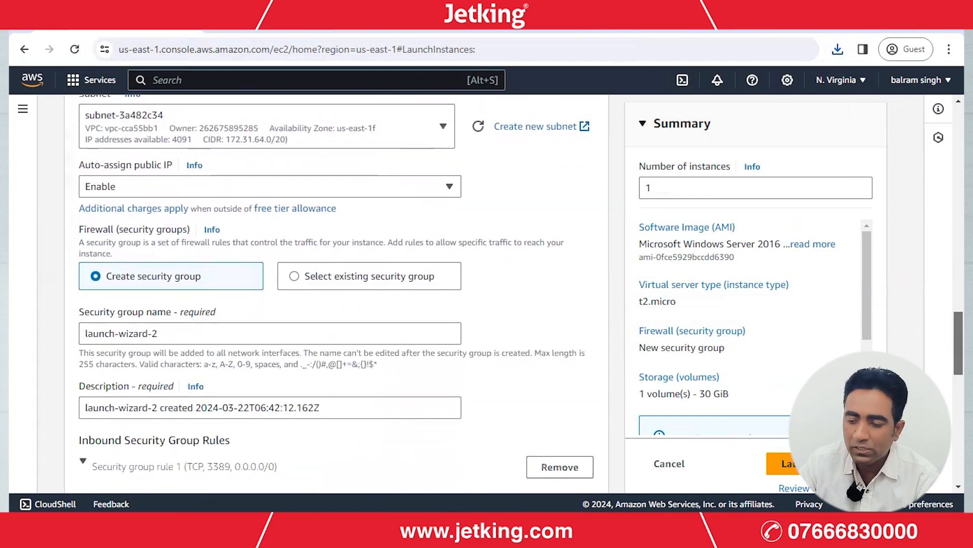
pyautogui.scroll(-2, 335, 294)
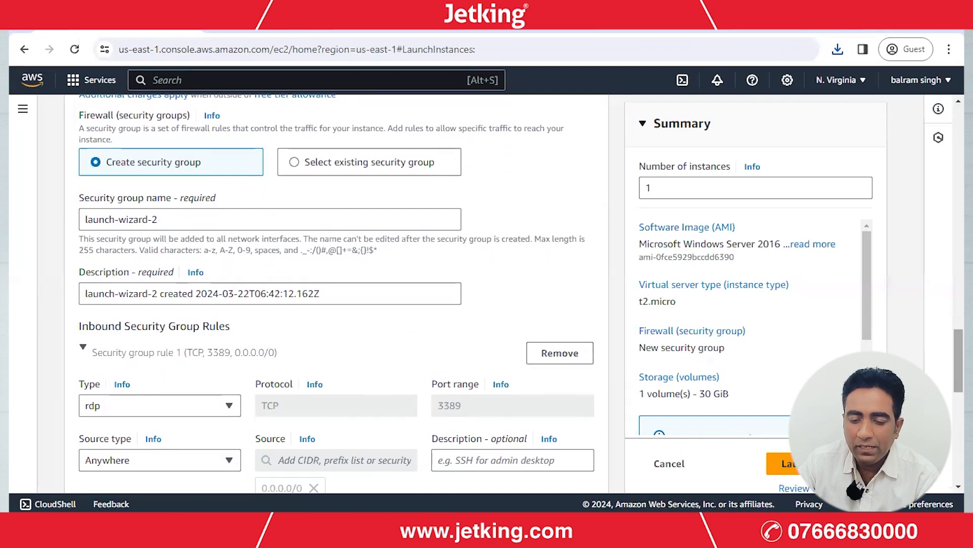
pyautogui.scroll(-12, 335, 294)
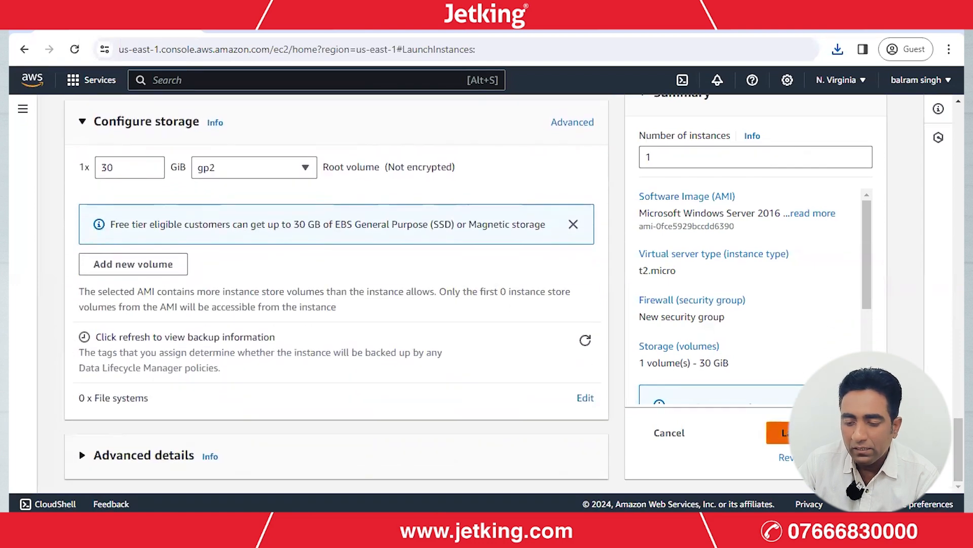
pyautogui.click(781, 433)
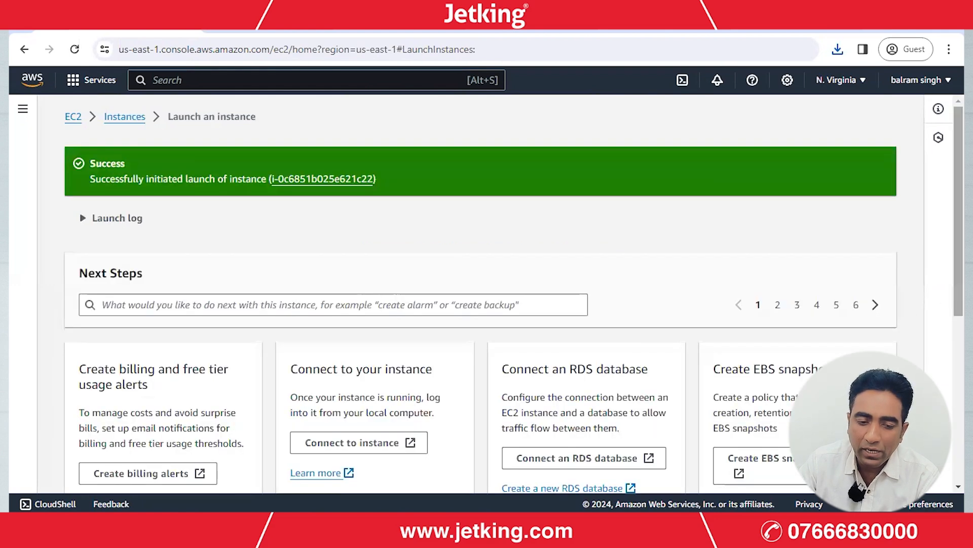
# Open the list of all instances from the launch confirmation page.
pyautogui.scroll(-5, 486, 294)
pyautogui.moveTo(958, 363); pyautogui.dragTo(959, 376)
pyautogui.click(839, 467)
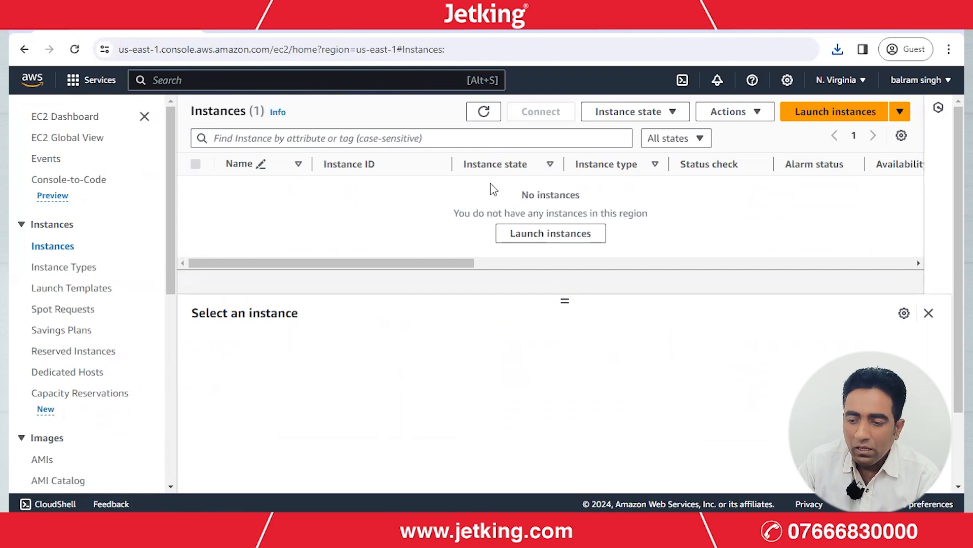
# Refresh the instances list repeatedly to check the instance state and status check of web2.
pyautogui.click(490, 115)
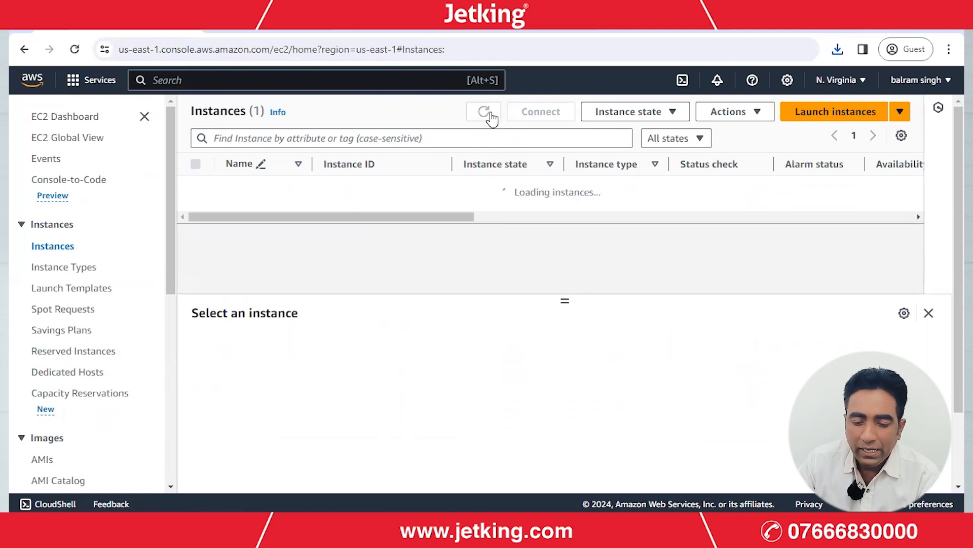
pyautogui.click(490, 114)
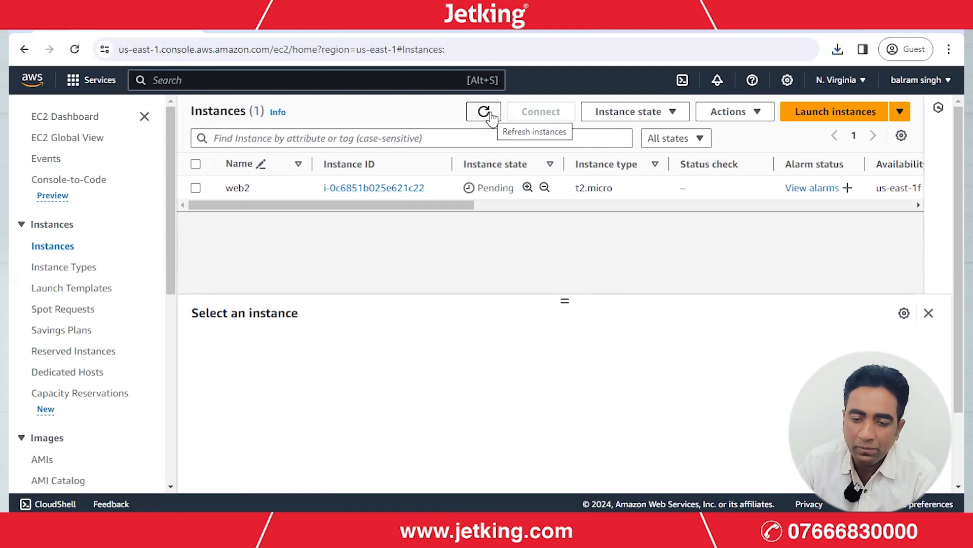
pyautogui.click(489, 114)
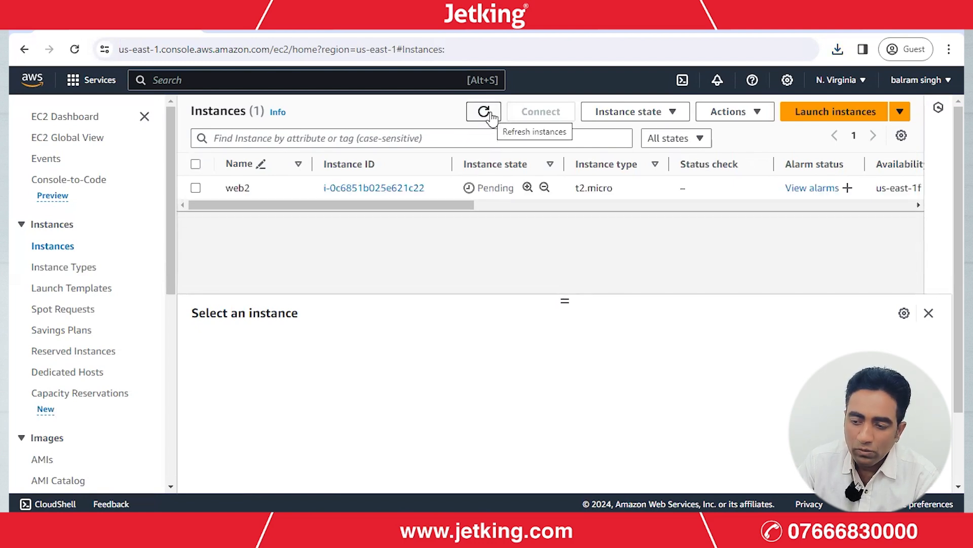
pyautogui.click(490, 114)
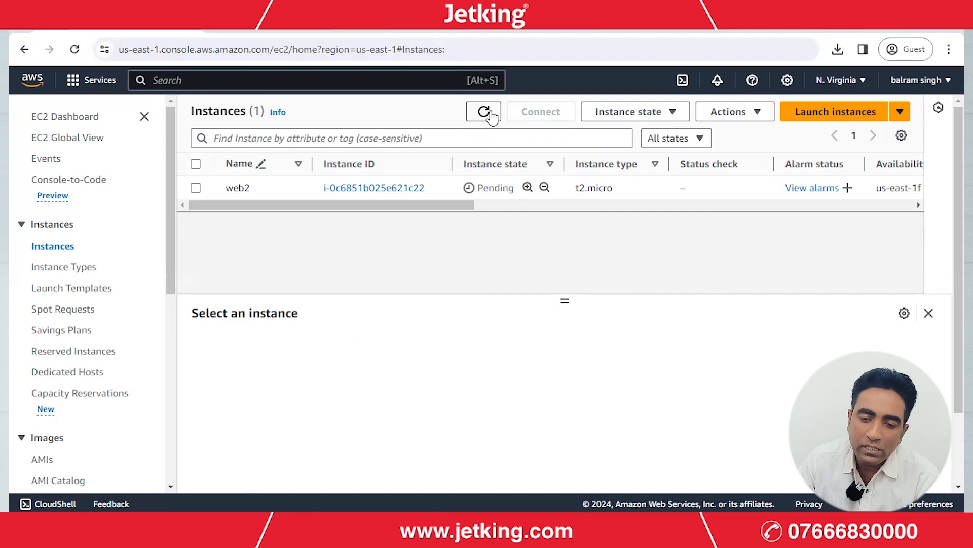
pyautogui.click(491, 116)
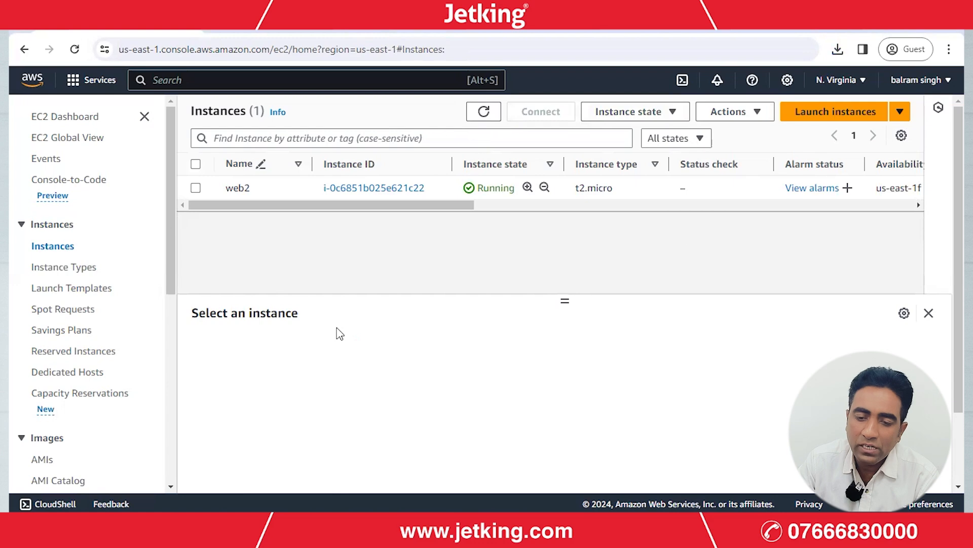
pyautogui.click(483, 114)
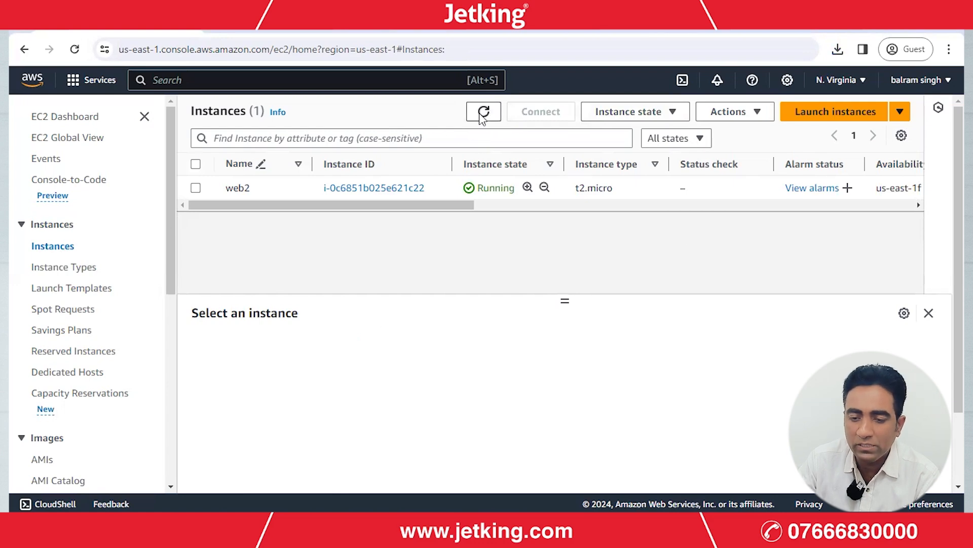
pyautogui.click(482, 115)
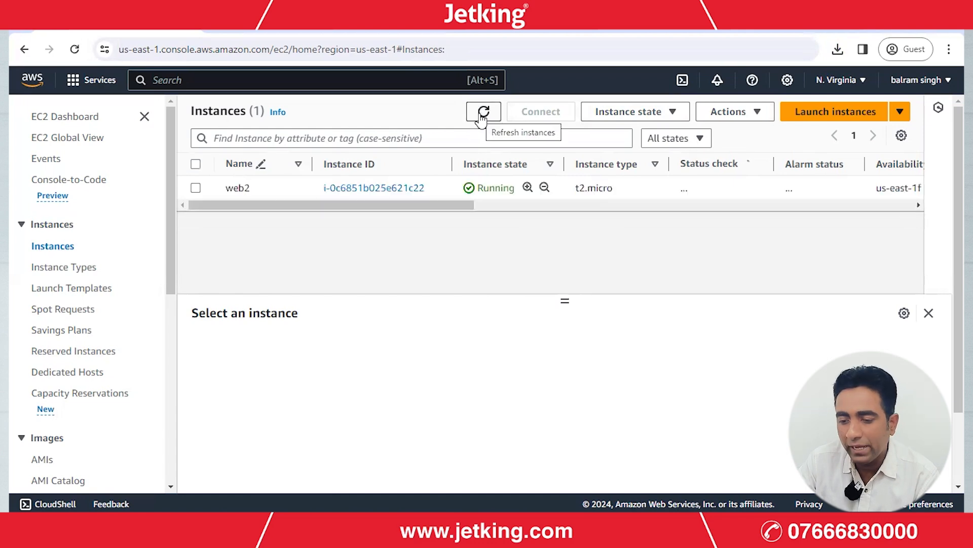
pyautogui.click(484, 113)
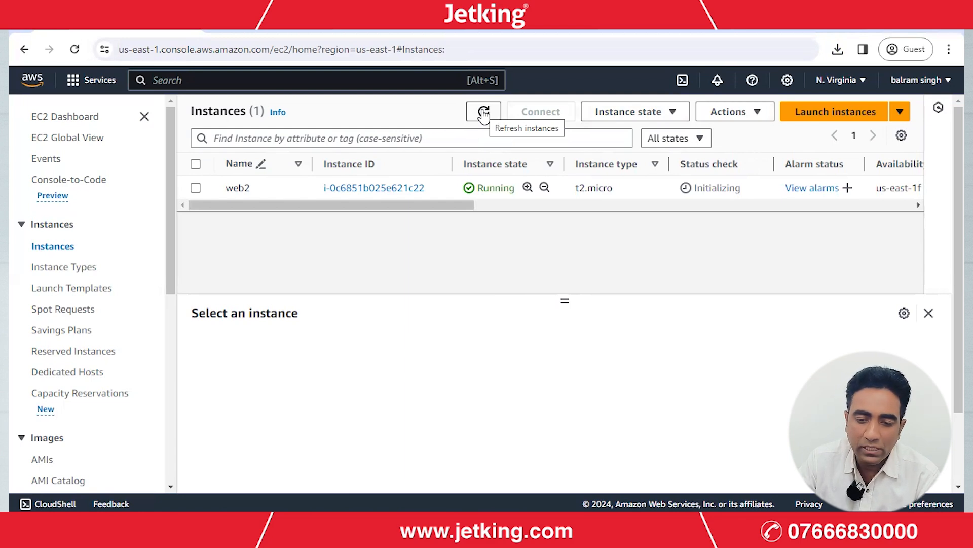
pyautogui.click(484, 113)
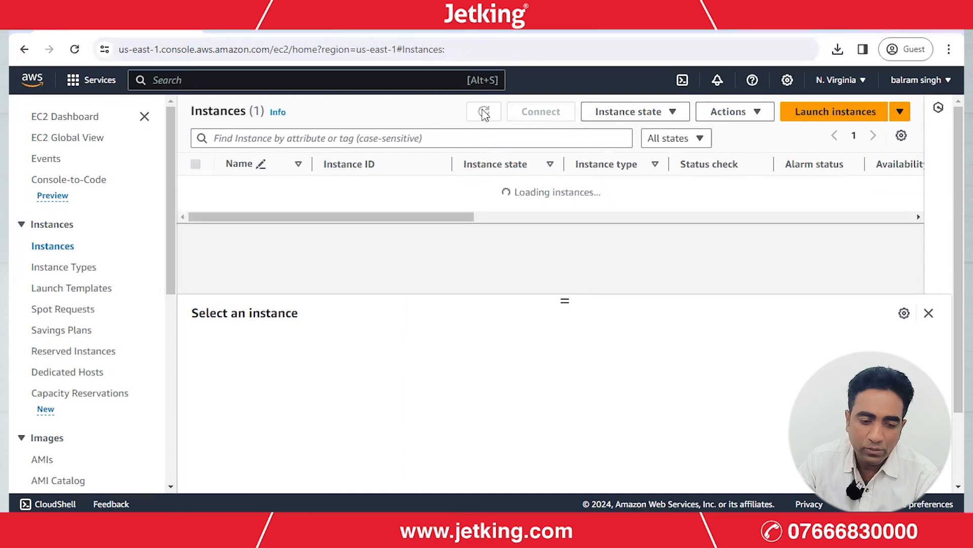